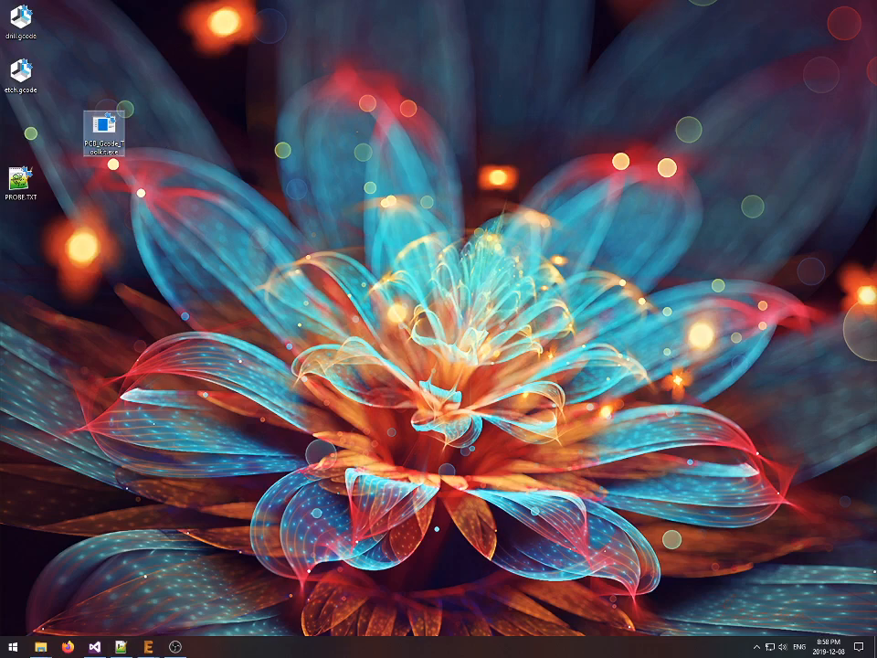
- Bring the Sensor.brd board in EAGLE into view, look at the available pcb-gcode ULPs, and move the board window away again
left_click_drag(876, 55, 260, 51)
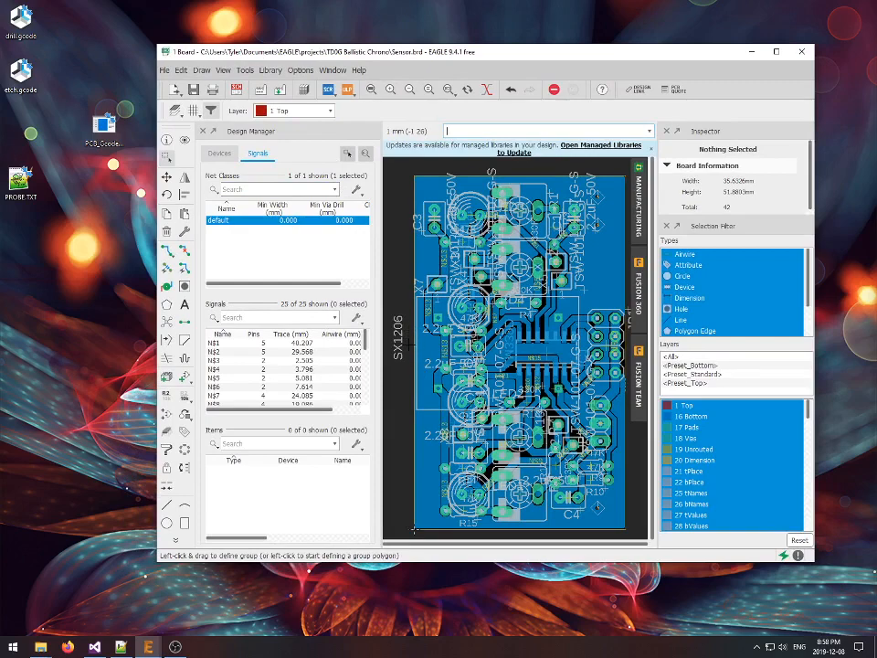
left_click(255, 89)
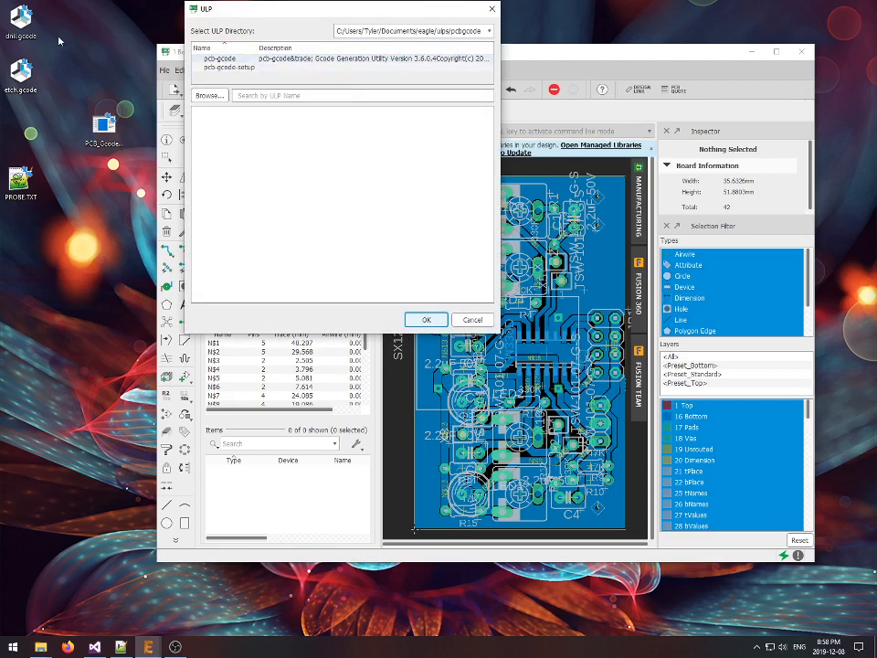
left_click(492, 10)
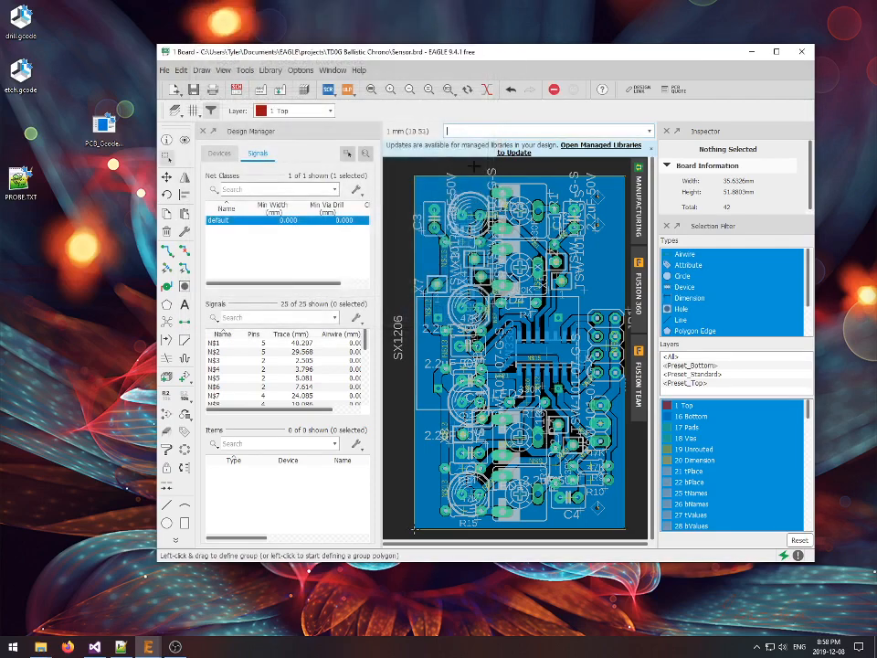
left_click_drag(346, 56, 876, 73)
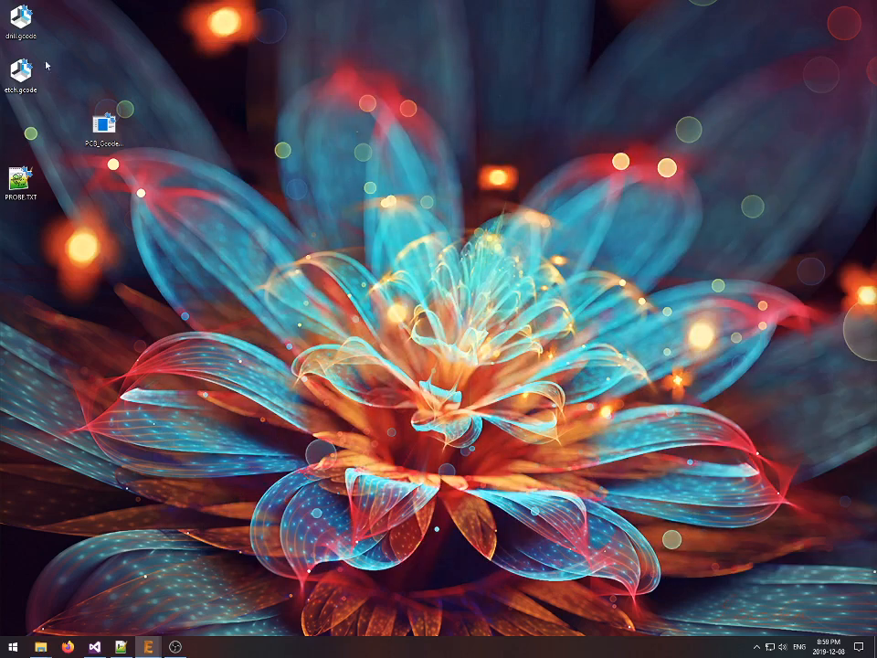
left_click(20, 21)
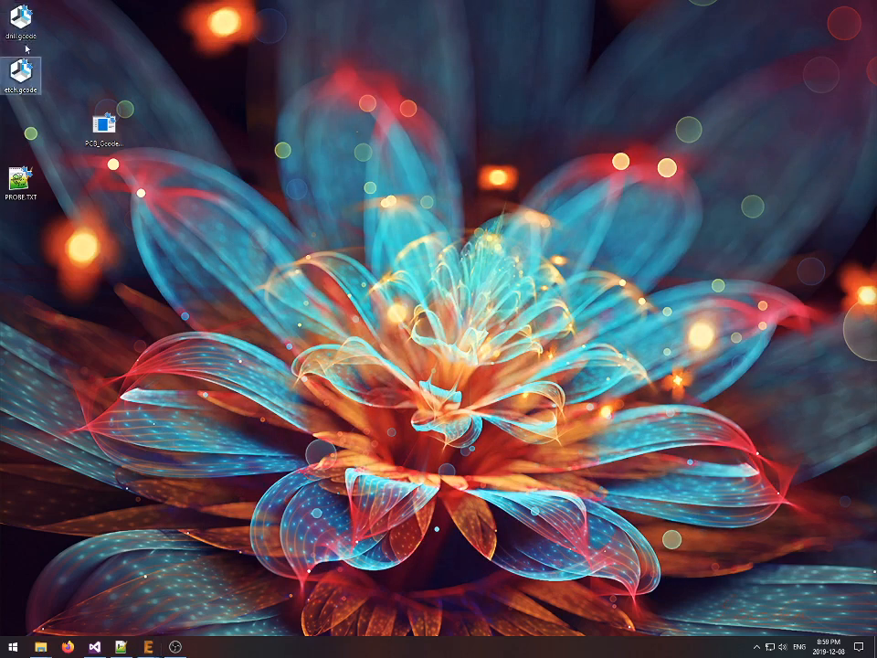
left_click(24, 71)
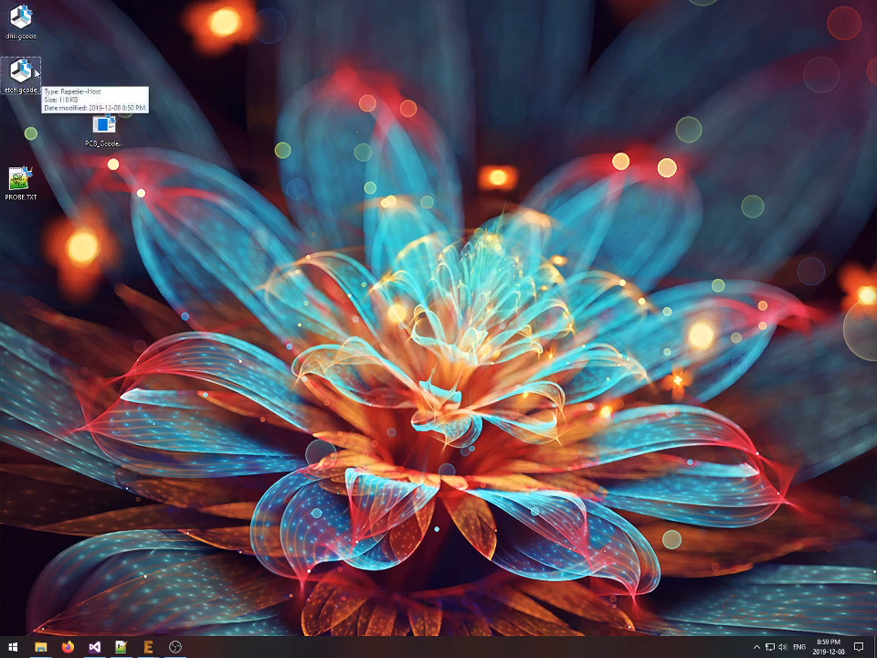
left_click(119, 129)
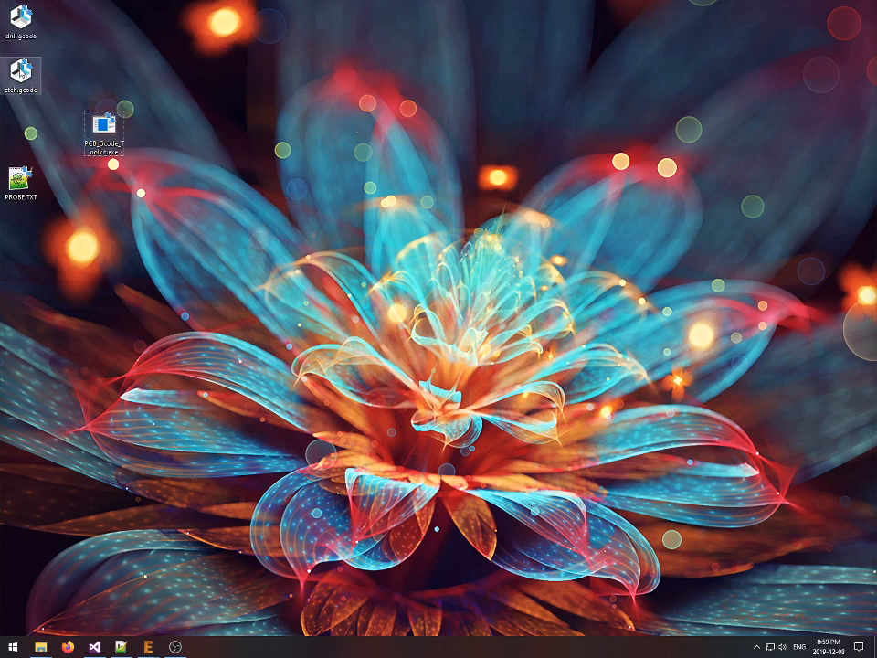
- Load drill.gcode from the desktop into PCB_Gcode_Toolkit.exe and maximize the toolkit window
left_click(21, 20)
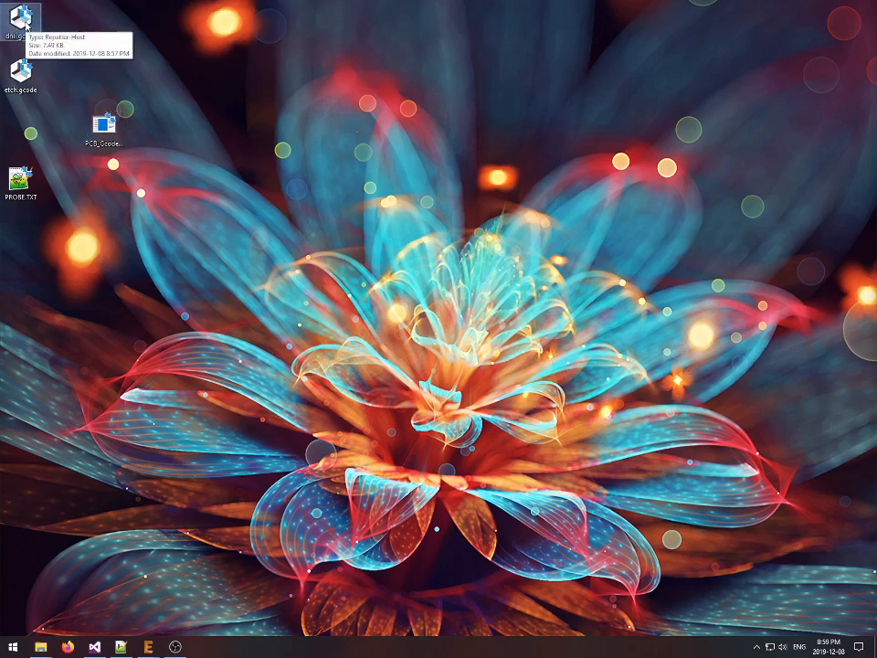
left_click_drag(20, 20, 106, 131)
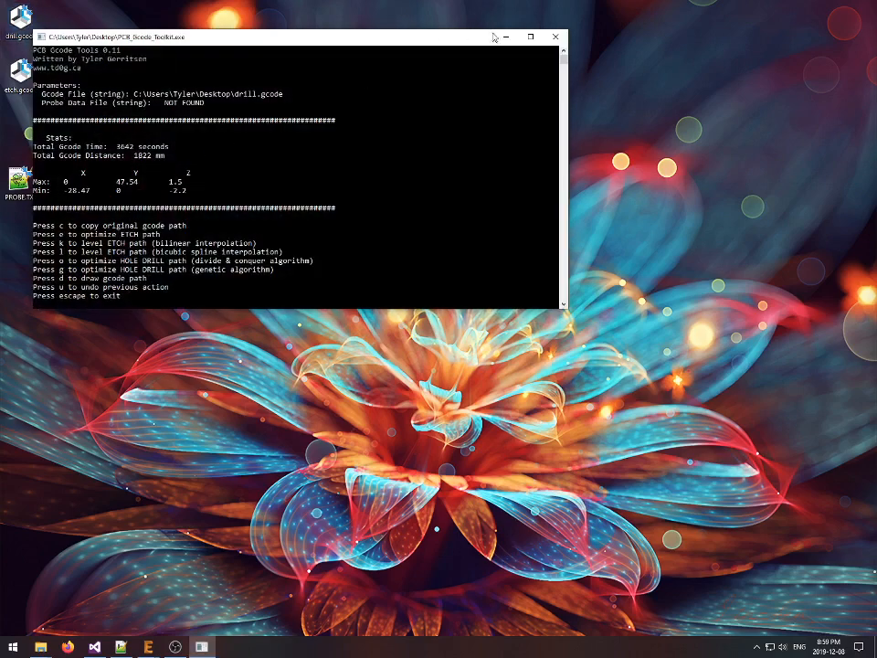
left_click_drag(370, 37, 557, 29)
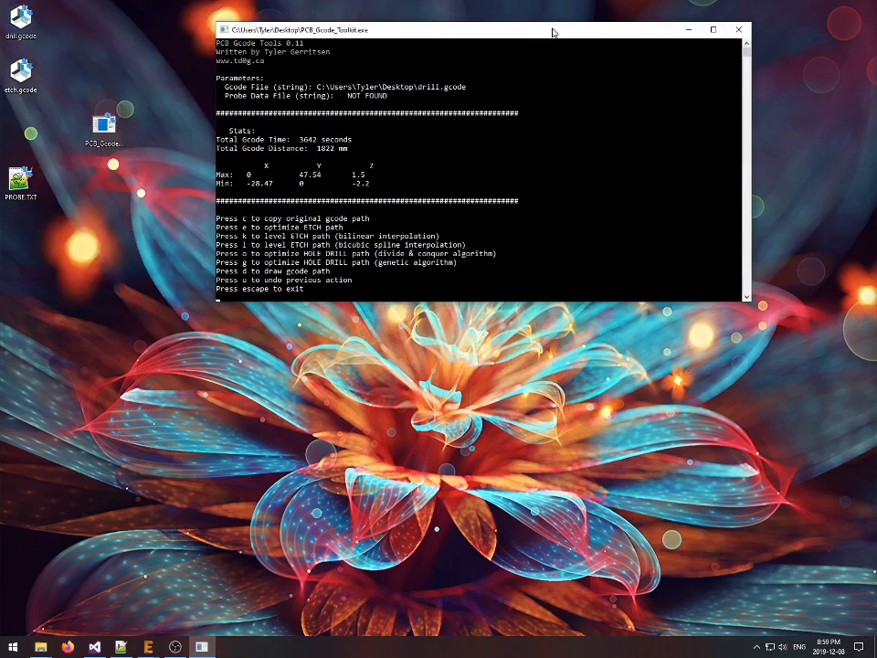
left_click(122, 131)
left_click(712, 29)
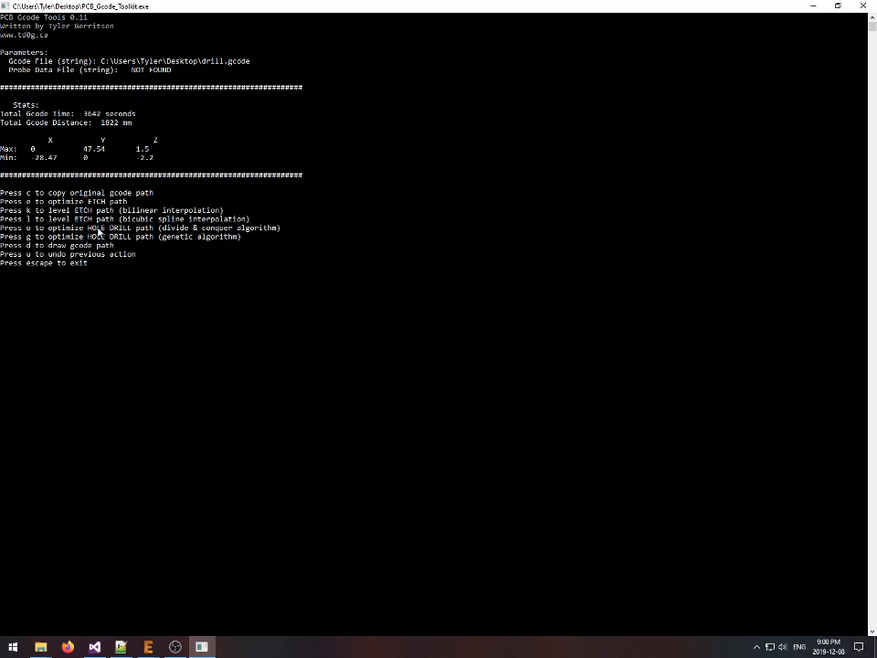
- Draw the original drill gcode path, inspect the hole-to-hole moves, and close the path preview
key("d")
mouse_move(179, 58)
left_mouse_down()
mouse_move(468, 67)
mouse_move(533, 48)
left_mouse_up()
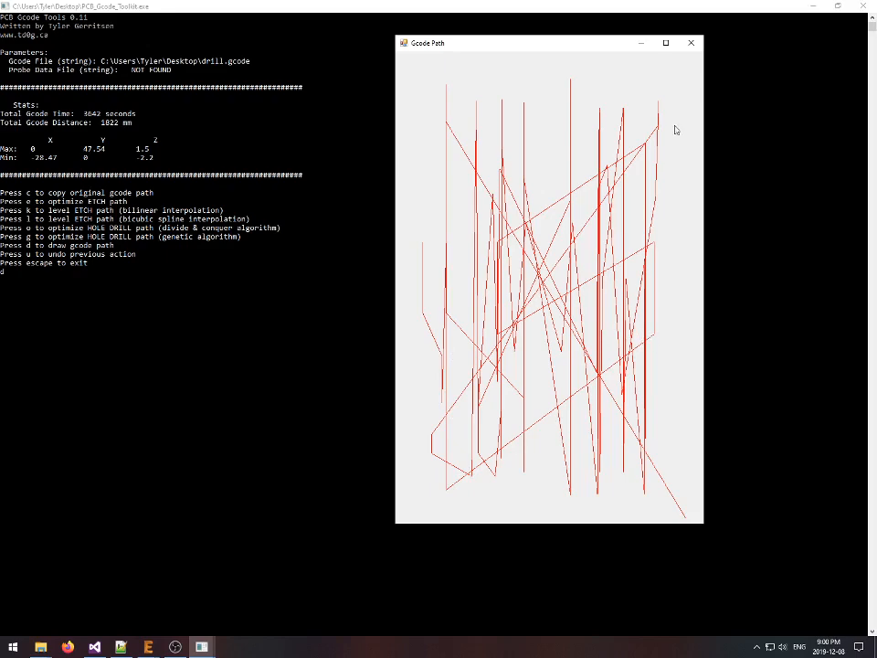
mouse_move(602, 49)
left_mouse_down()
mouse_move(622, 46)
mouse_move(630, 67)
left_mouse_up()
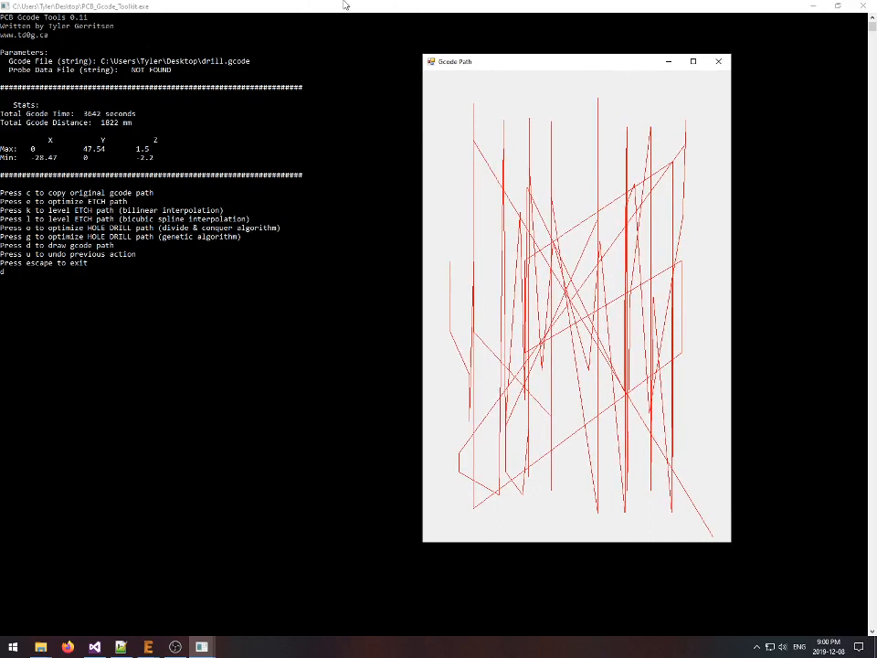
left_click(299, 27)
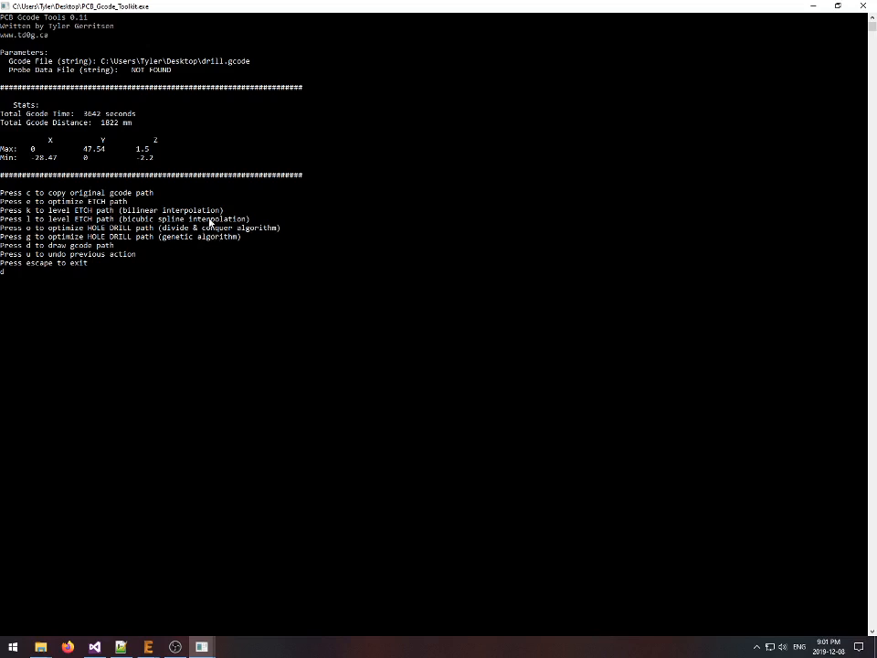
- Optimize the hole drill path of drill.gcode with the genetic algorithm and check the total gcode time and distance
key("g")
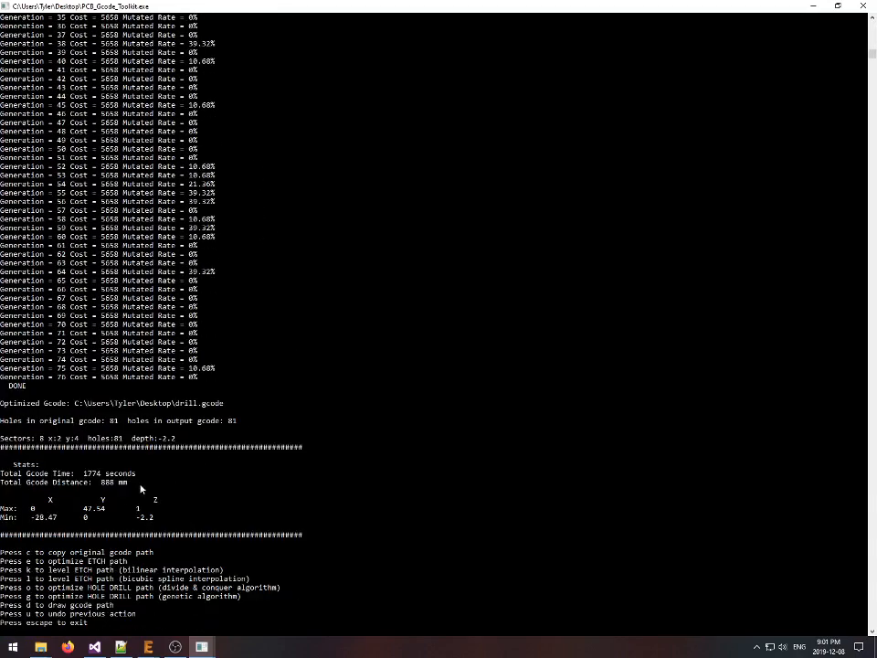
left_click(88, 475)
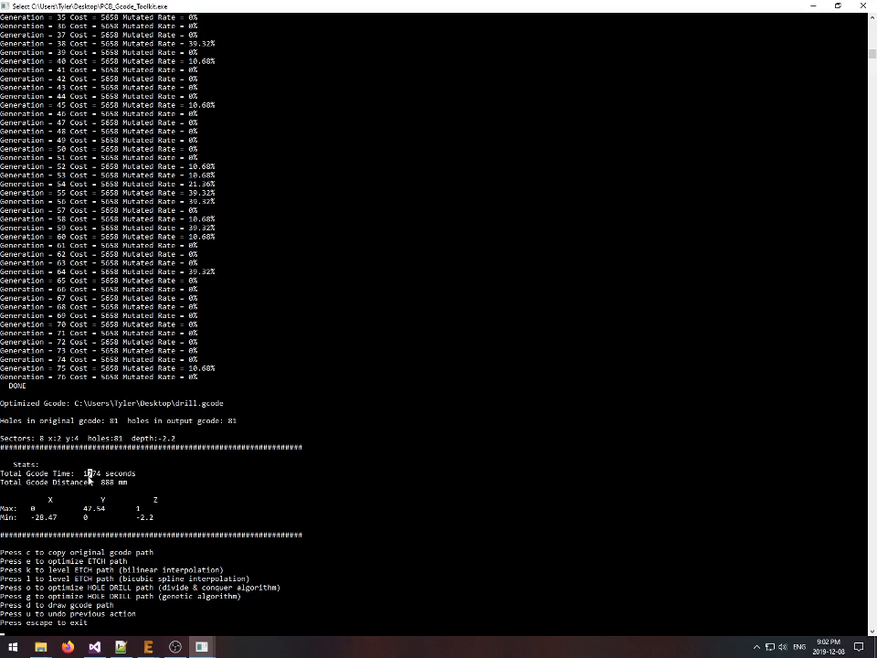
left_click(116, 473)
left_click(139, 474)
left_click(157, 457)
left_click(135, 482)
- Draw the optimized drill path for inspection, close its preview, and look at the toolkit's undo option
key("d")
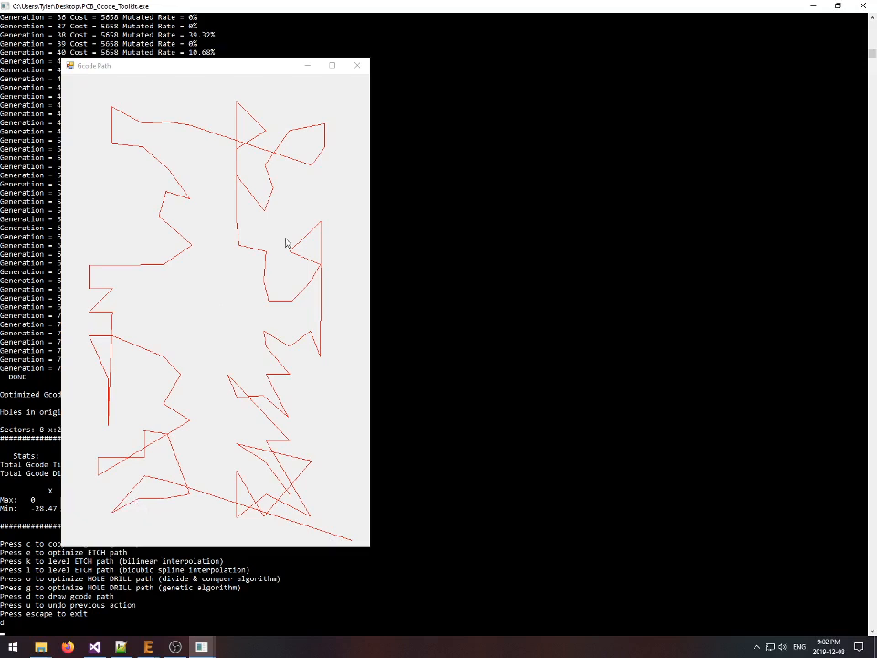
left_click(357, 66)
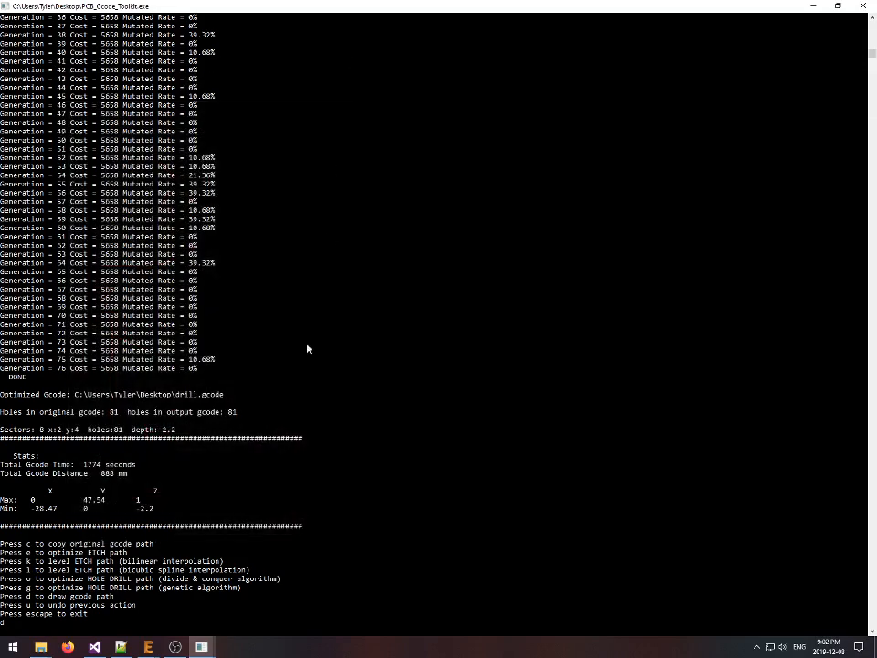
left_click(61, 604)
left_click(138, 606)
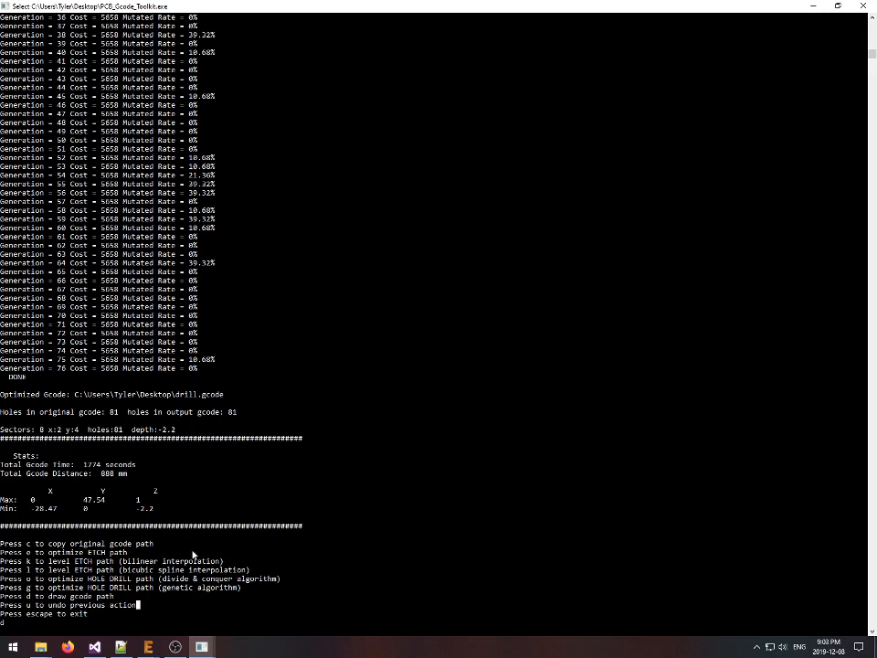
- Clear the console text selection and exit the toolkit session for drill.gcode
key("Escape")
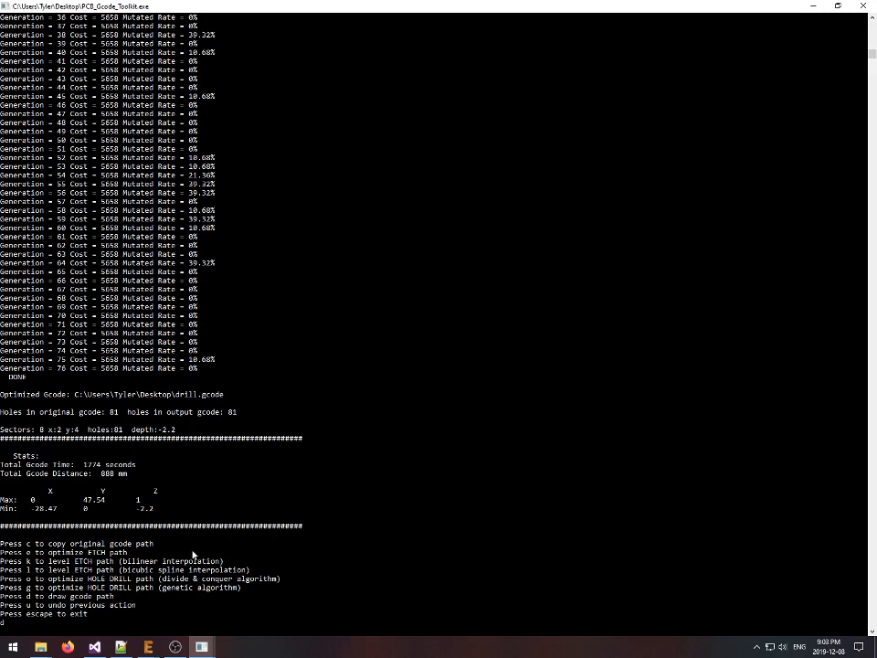
left_click(196, 525)
key("Escape")
key("Escape")
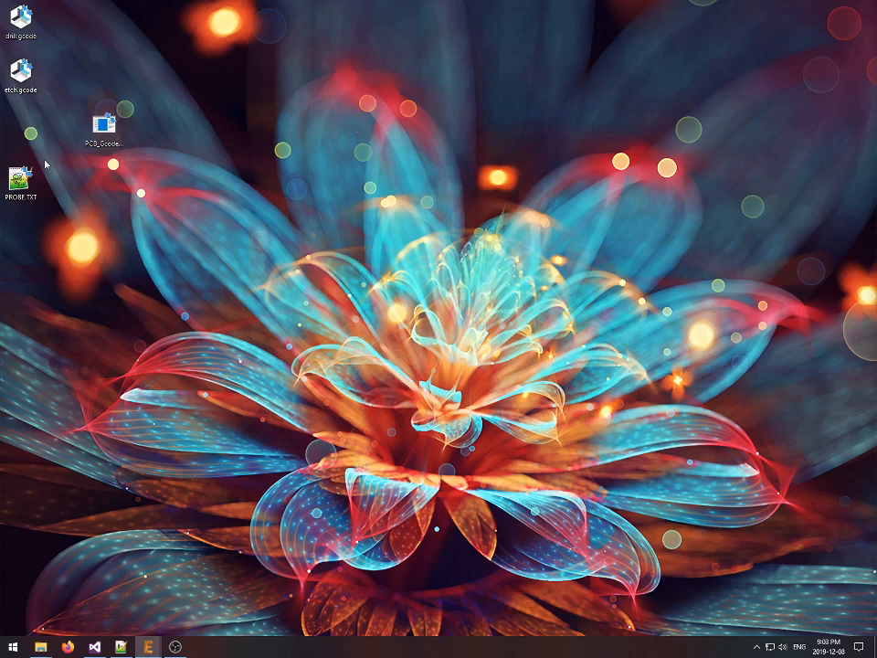
- Switch to Notepad++ to review the X, Y, Z probe points in PROBE.TXT, and minimize the editor
left_click(35, 84)
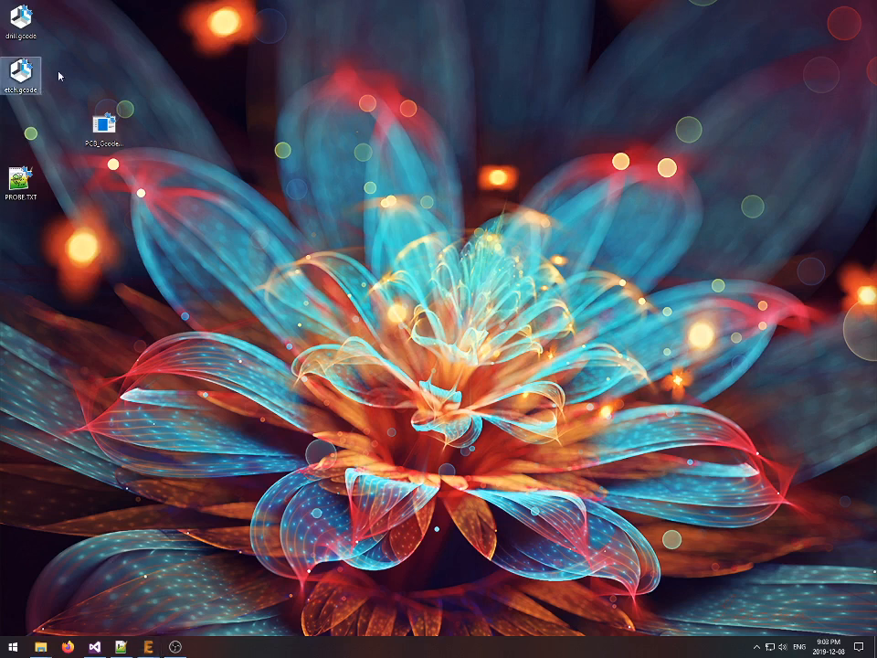
left_click(59, 76)
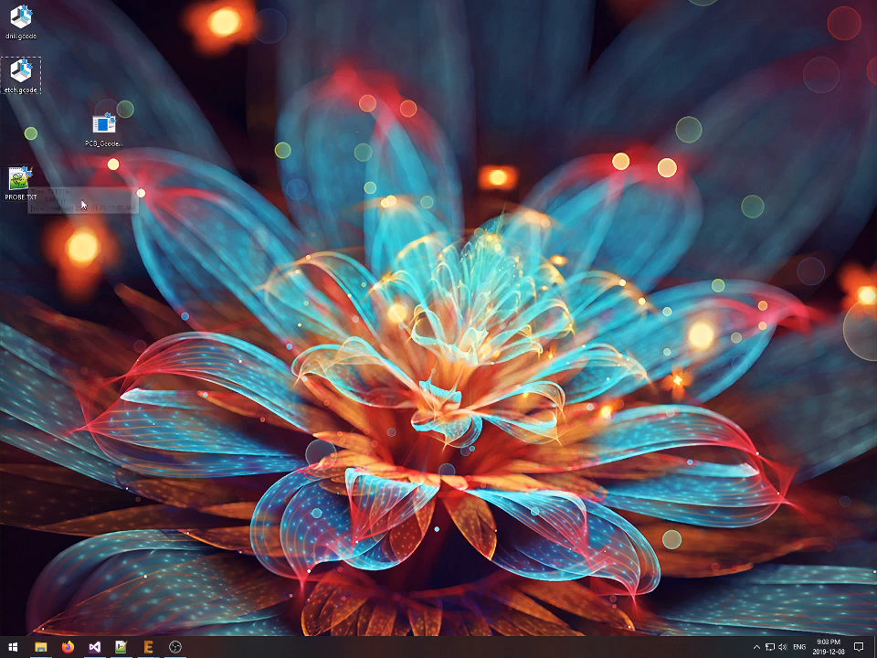
left_click(35, 182)
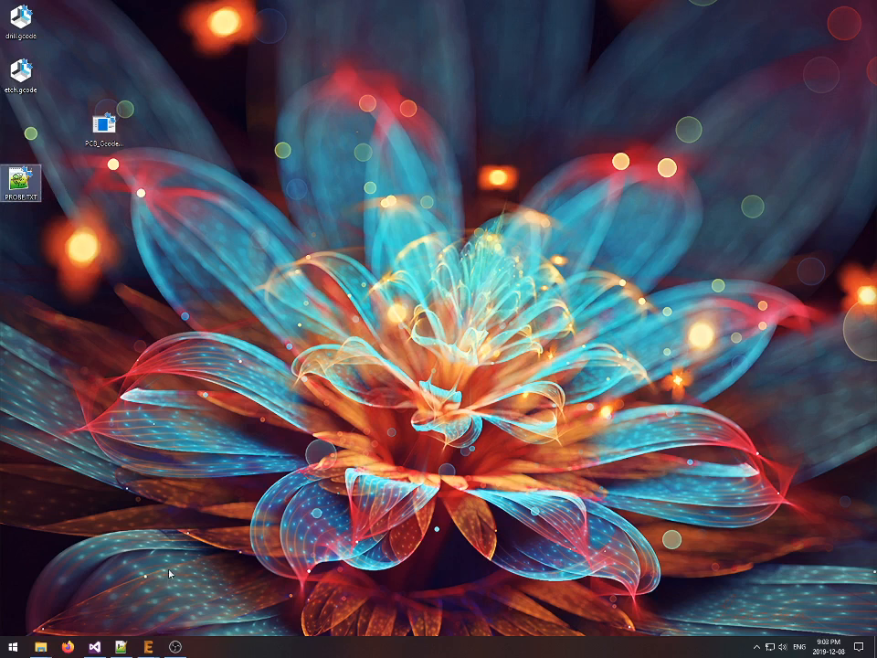
left_click(120, 646)
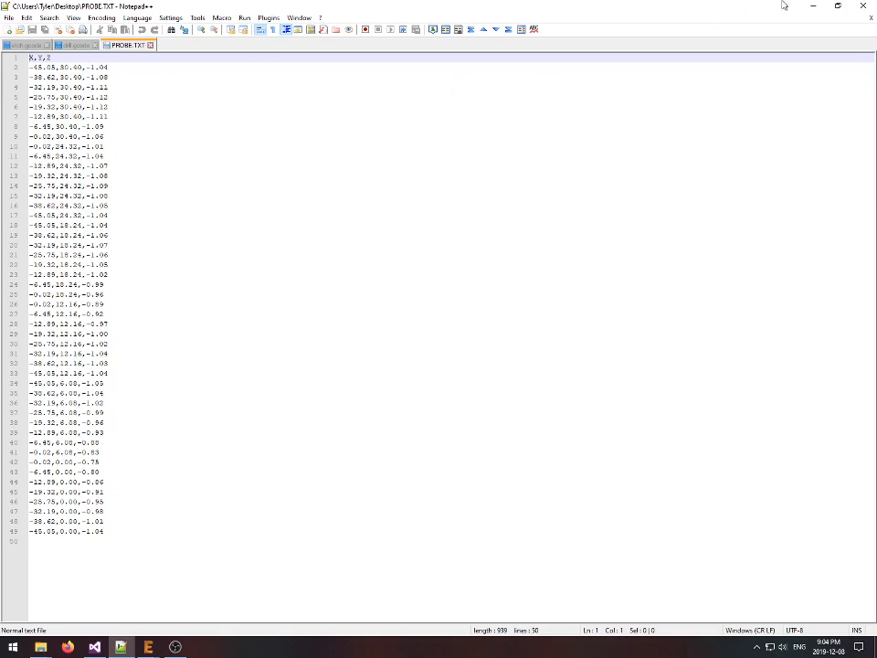
left_click(813, 7)
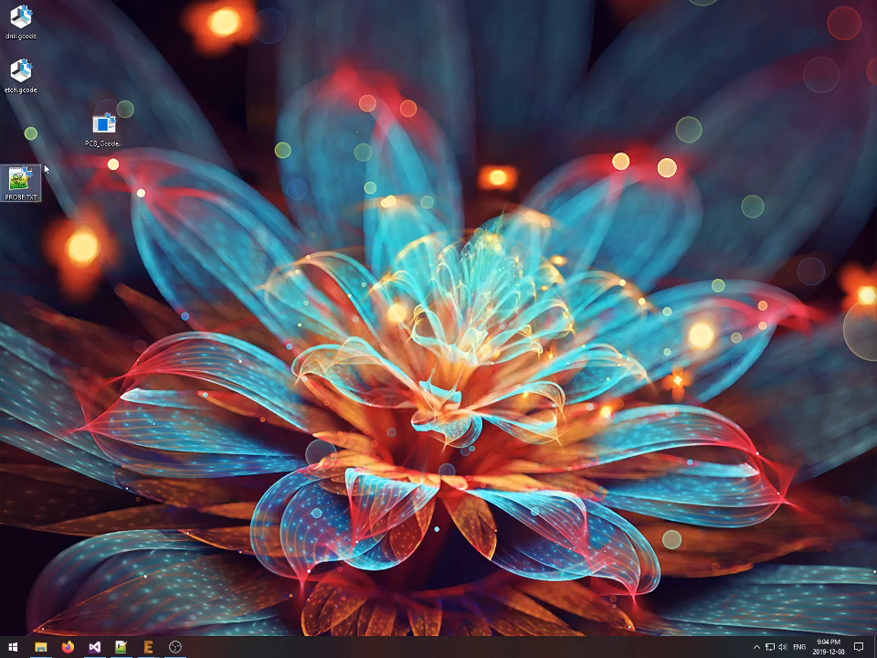
- Load etch.gcode together with PROBE.TXT into PCB_Gcode_Toolkit.exe and maximize the toolkit window
left_click(23, 79, "ctrl")
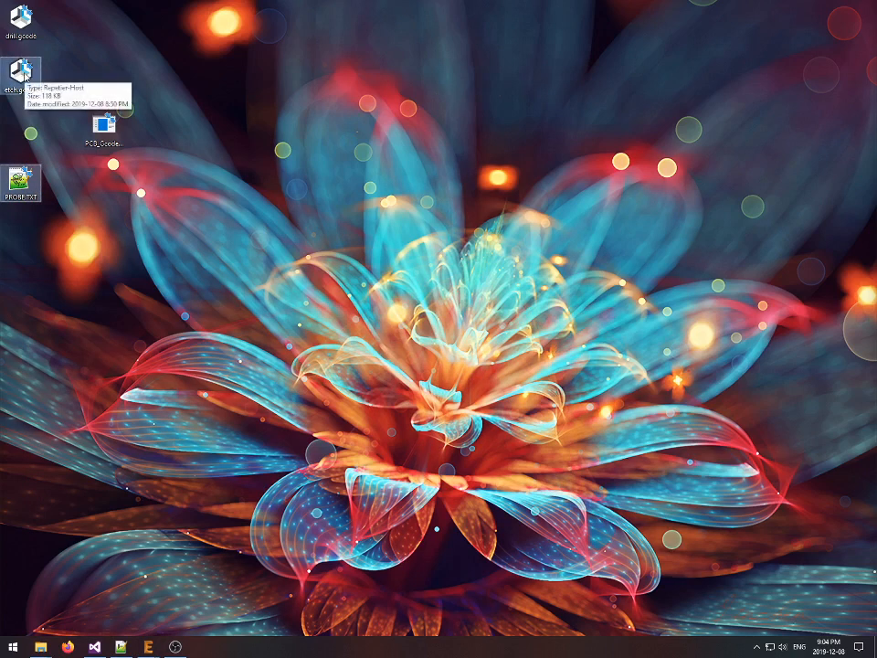
left_click_drag(20, 72, 106, 120)
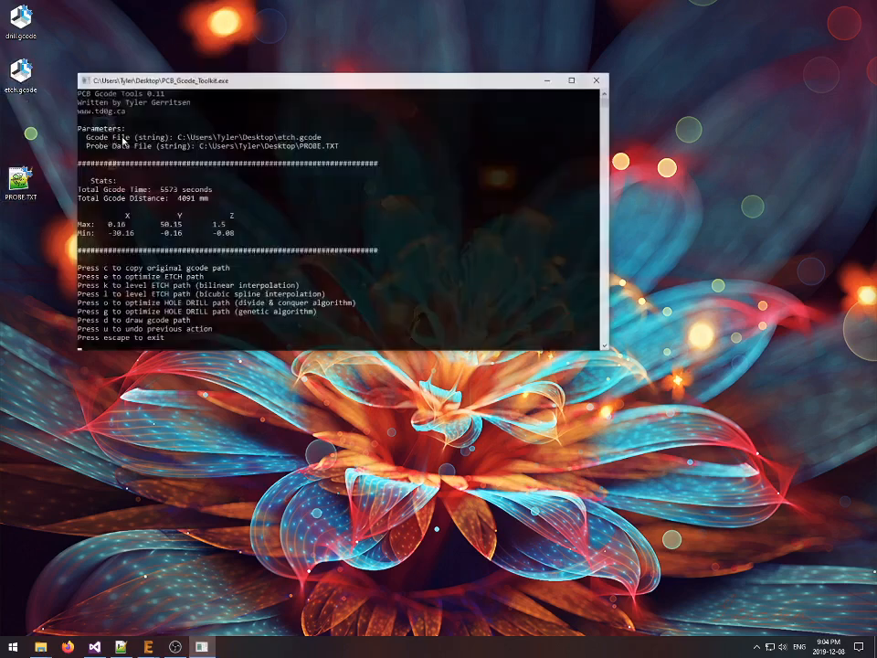
left_click(575, 79)
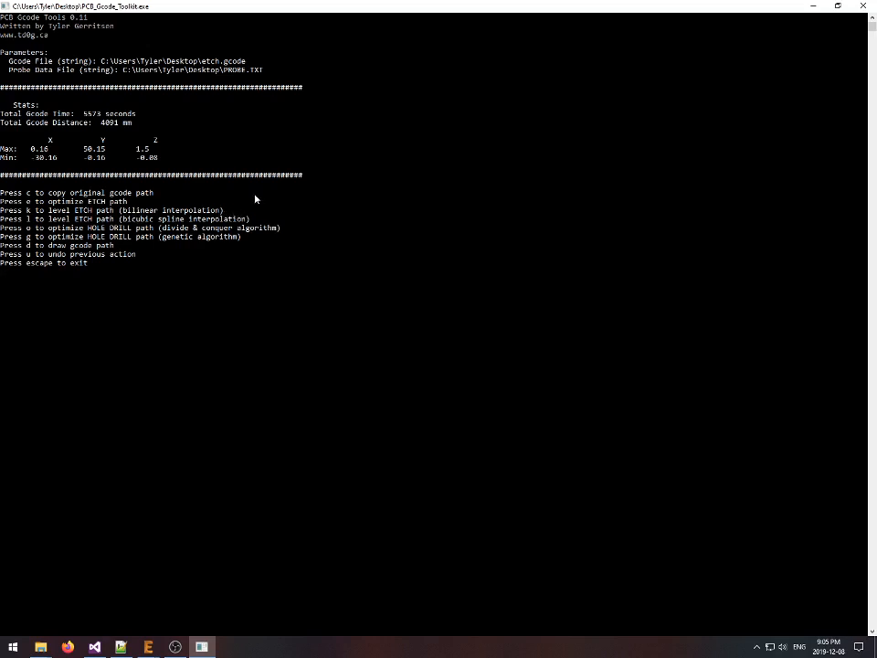
- Try levelling the etch path with bilinear interpolation, check the resulting statistics, and undo the levelling
key("k")
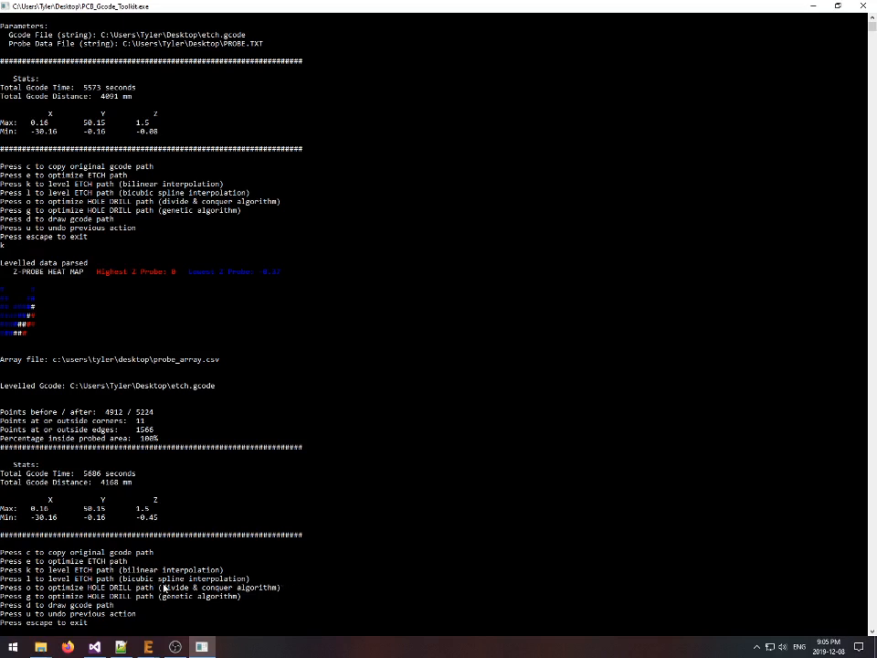
left_click(151, 498)
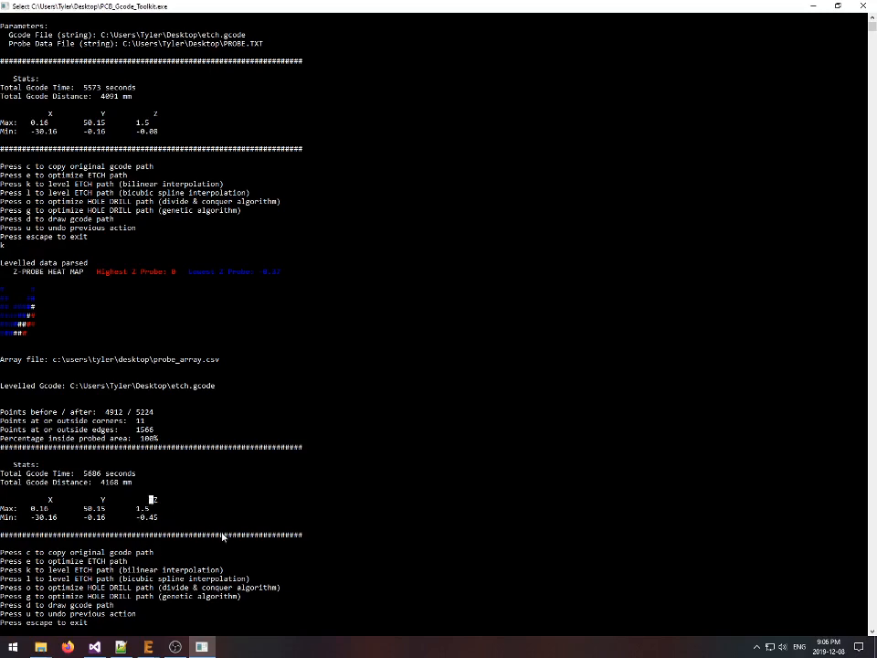
key("u")
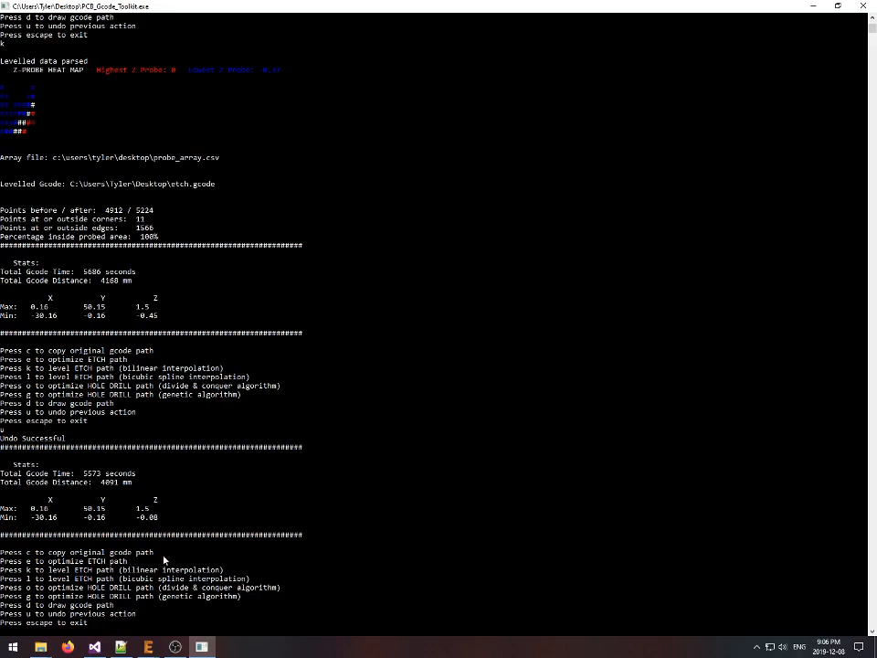
- Level the etch path with bicubic spline interpolation and review the expanded Z-probe heat map
key("l")
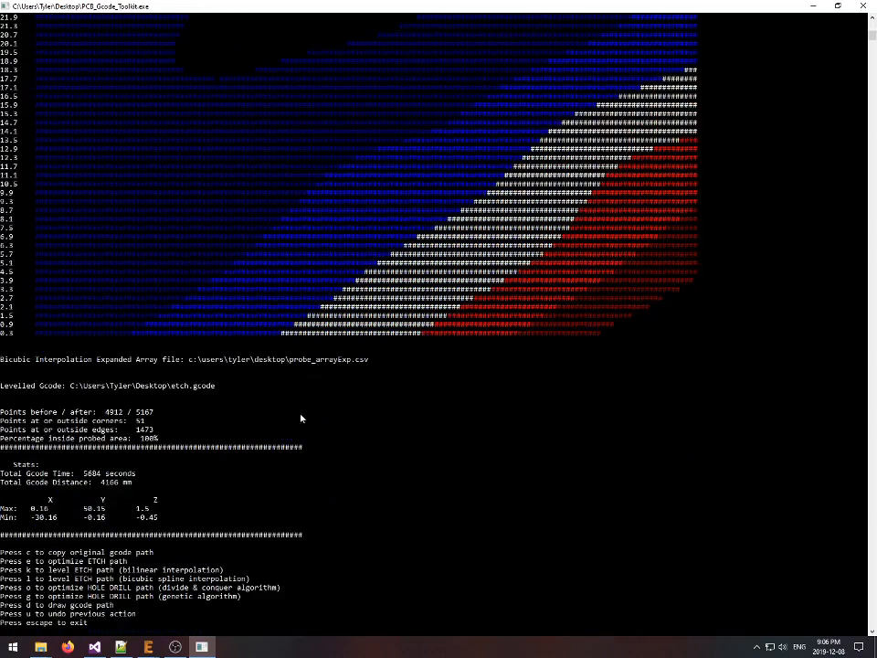
scroll(297, 429, "up", 7)
scroll(292, 437, "up", 2)
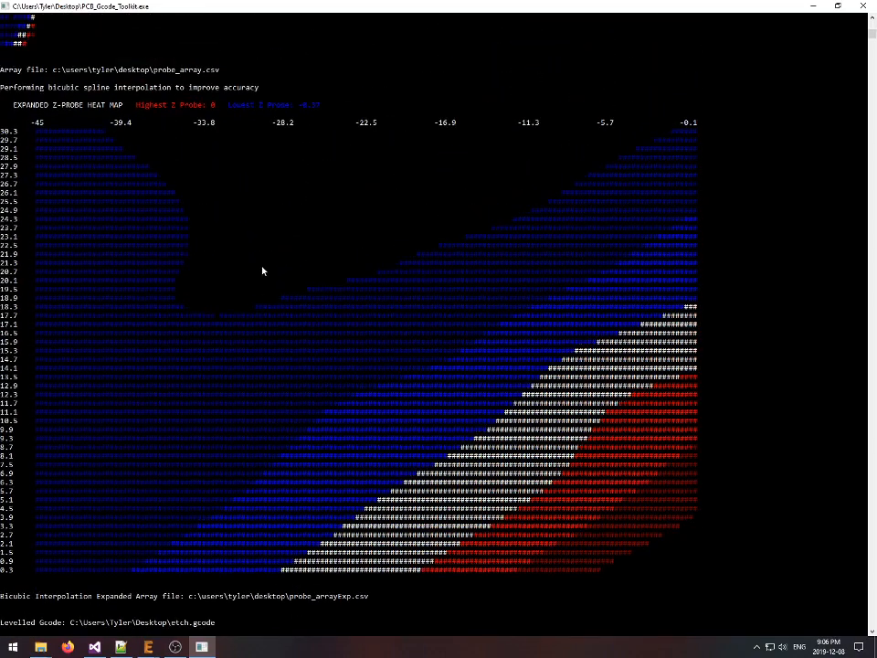
scroll(196, 203, "up", 1)
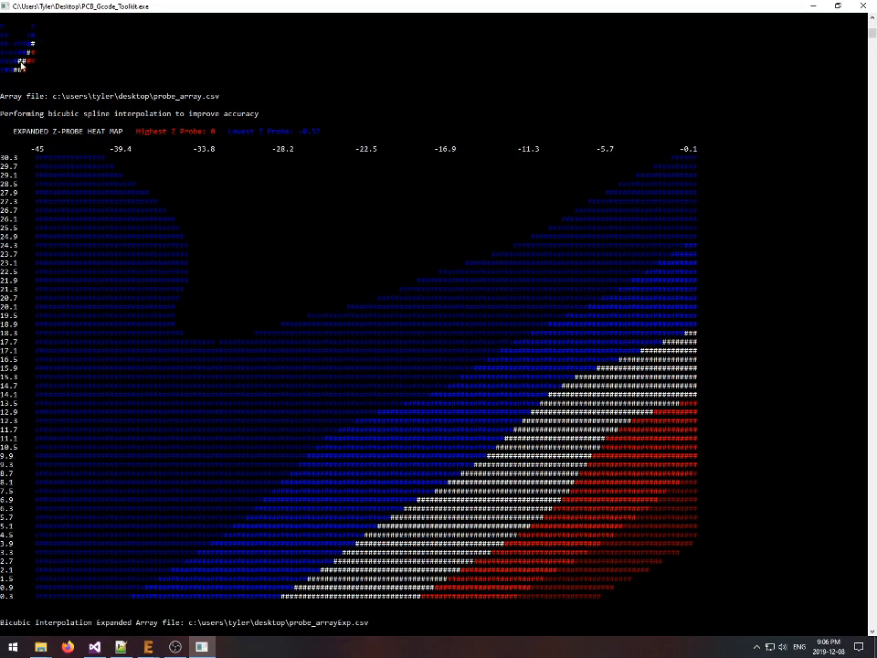
- Compare the G-code statistics and Z limits before and after the bicubic levelling, and inspect a drawing of the levelled path
scroll(265, 263, "down", 1)
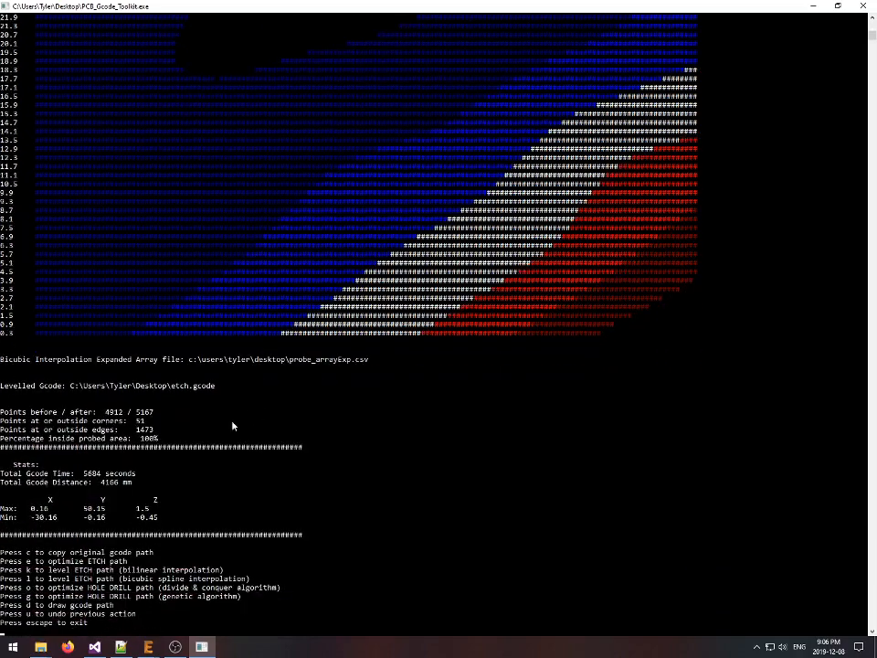
scroll(179, 481, "up", 2)
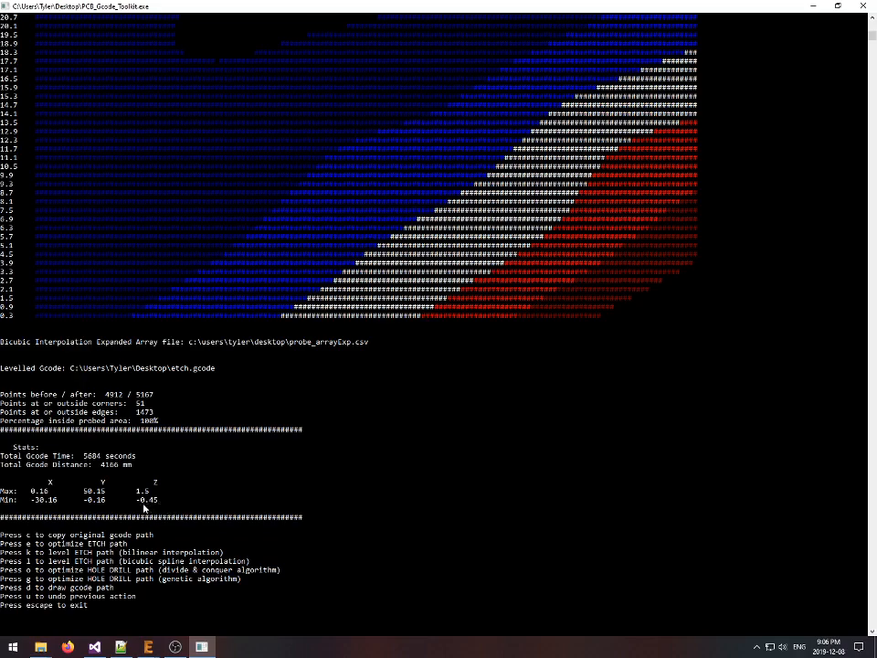
scroll(149, 509, "up", 7)
scroll(151, 512, "up", 12)
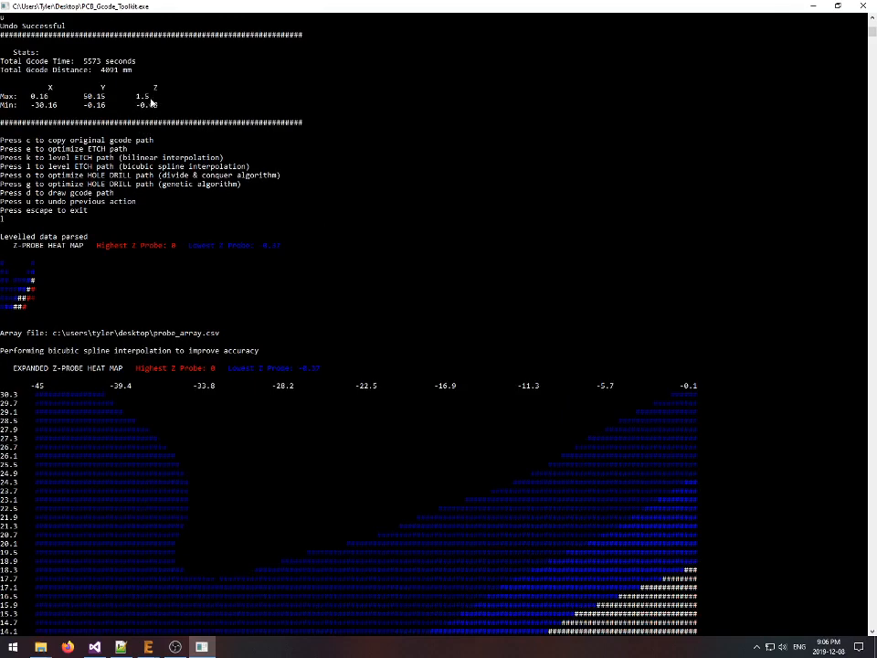
scroll(225, 267, "down", 16)
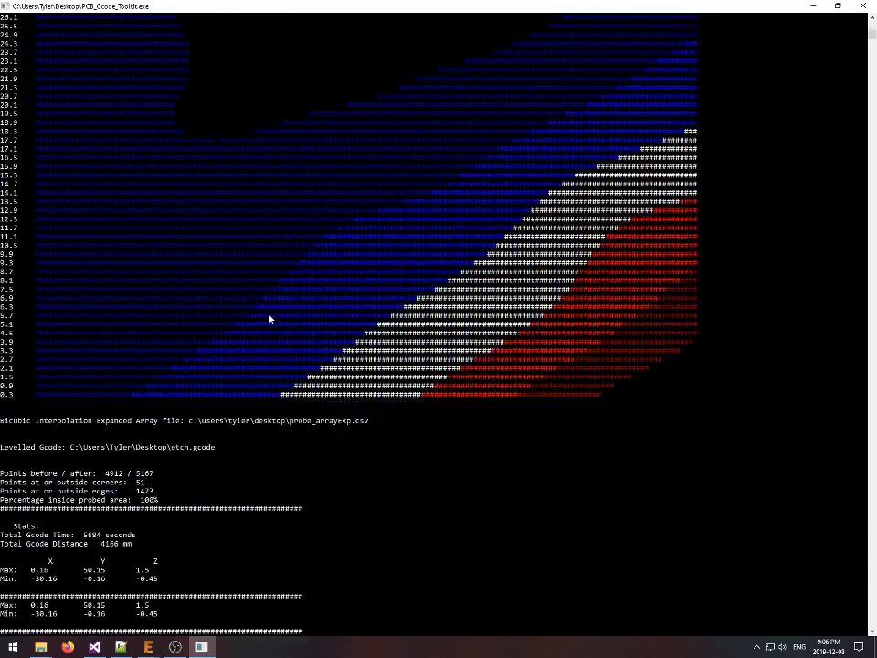
scroll(269, 318, "down", 5)
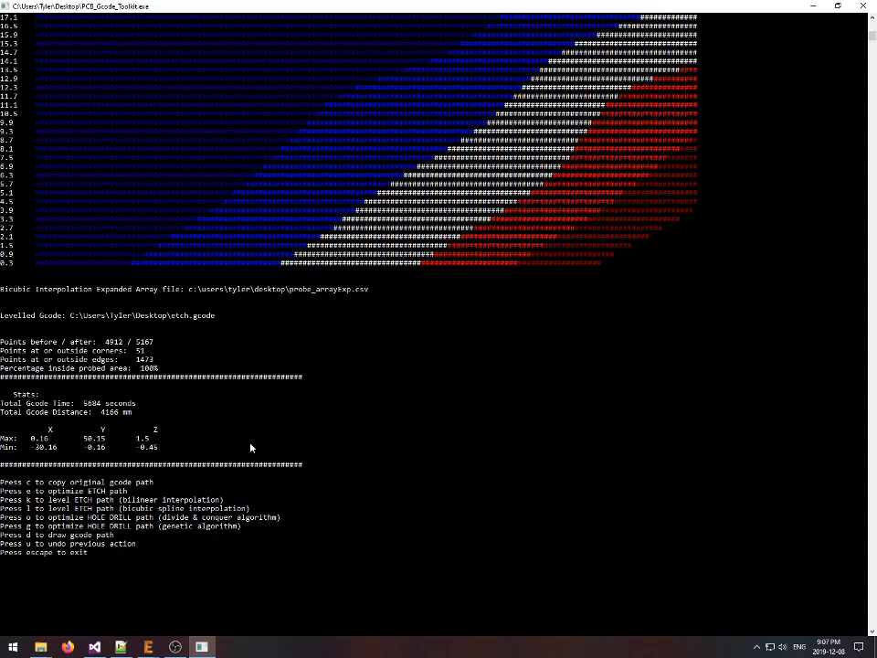
key("d")
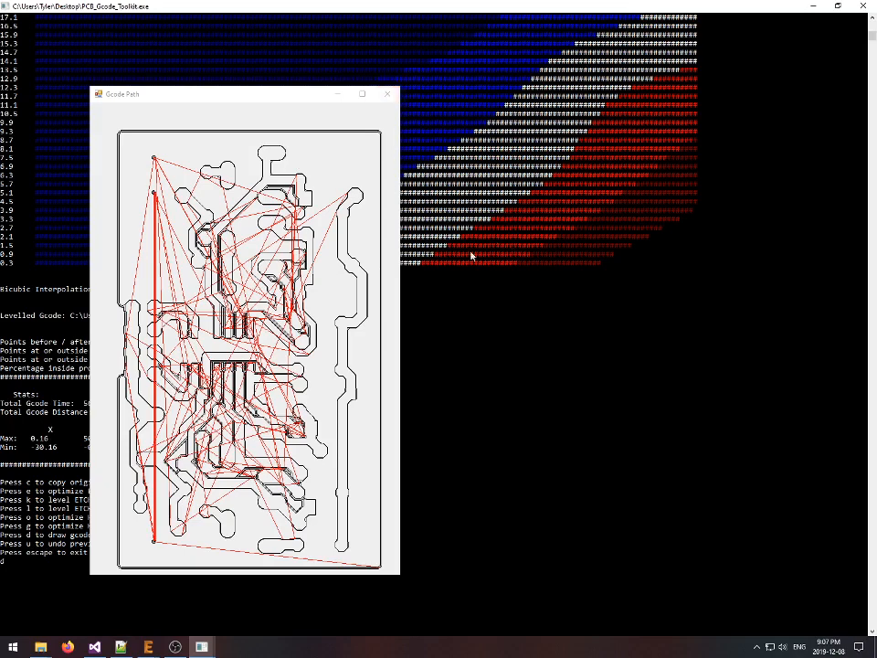
left_click(387, 96)
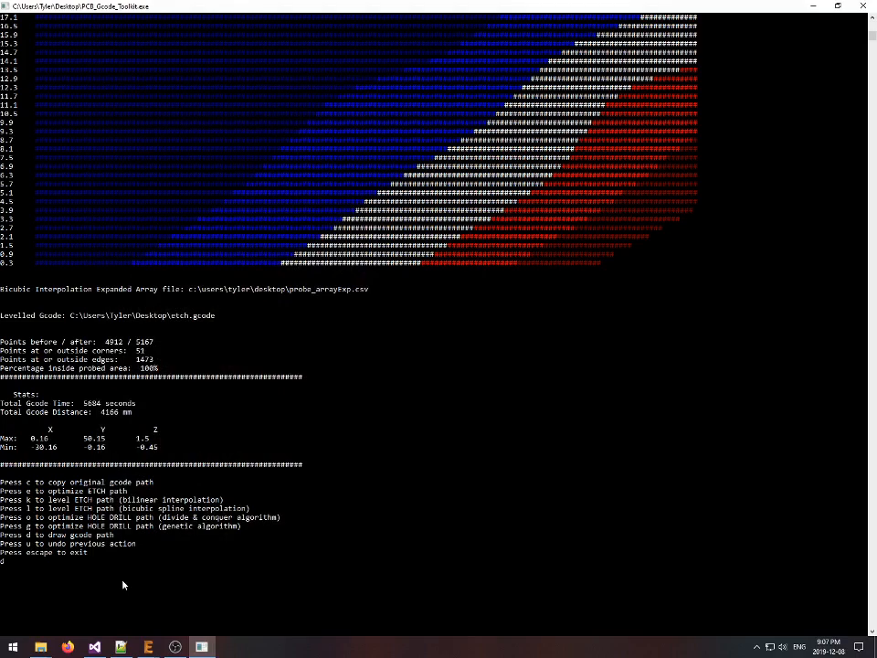
- Undo the bicubic spline levelling of the etch path
key("u")
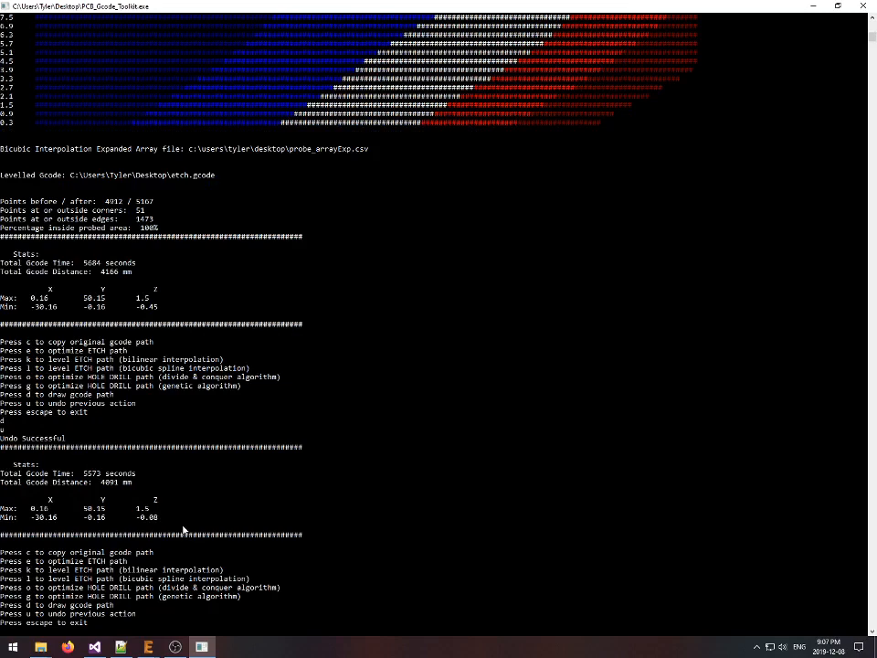
scroll(181, 529, "down", 1)
scroll(228, 407, "down", 1)
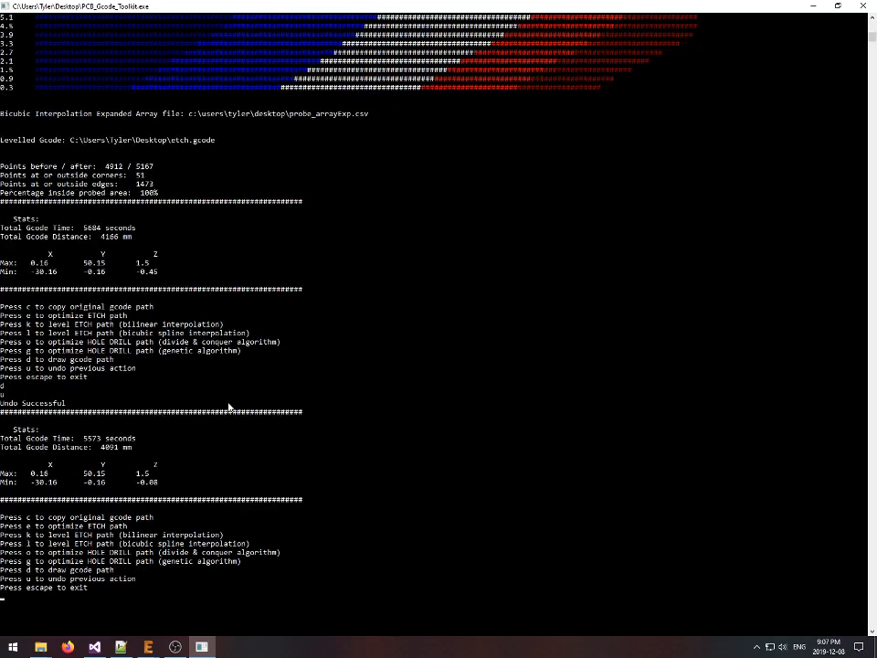
- Copy the original G-code path with an X offset of 31 and a Y offset of 0
key("c")
type("31")
key("Return")
type("0")
key("Return")
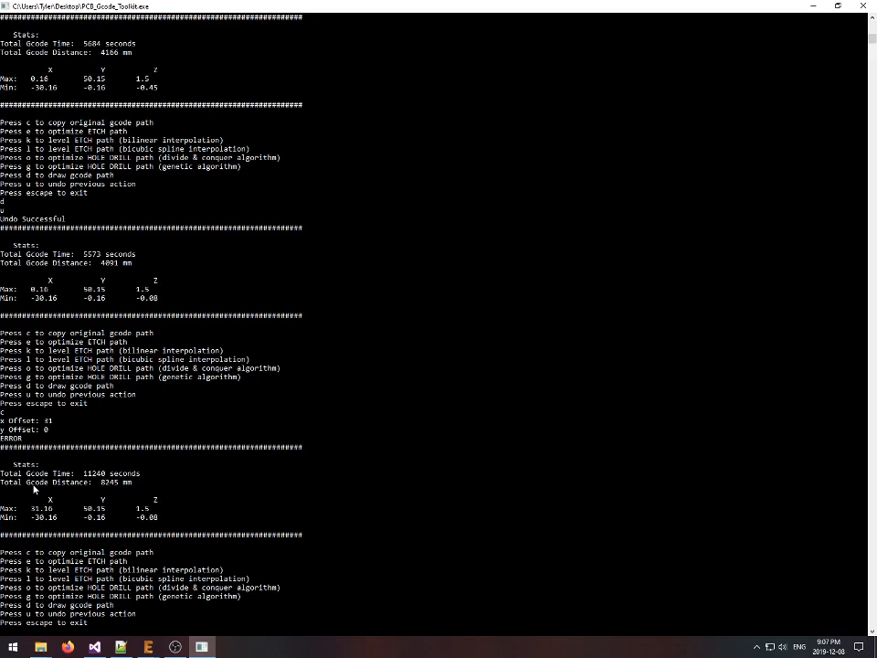
- Draw the G-code path to inspect the two side-by-side board copies, and close the drawing
key("d")
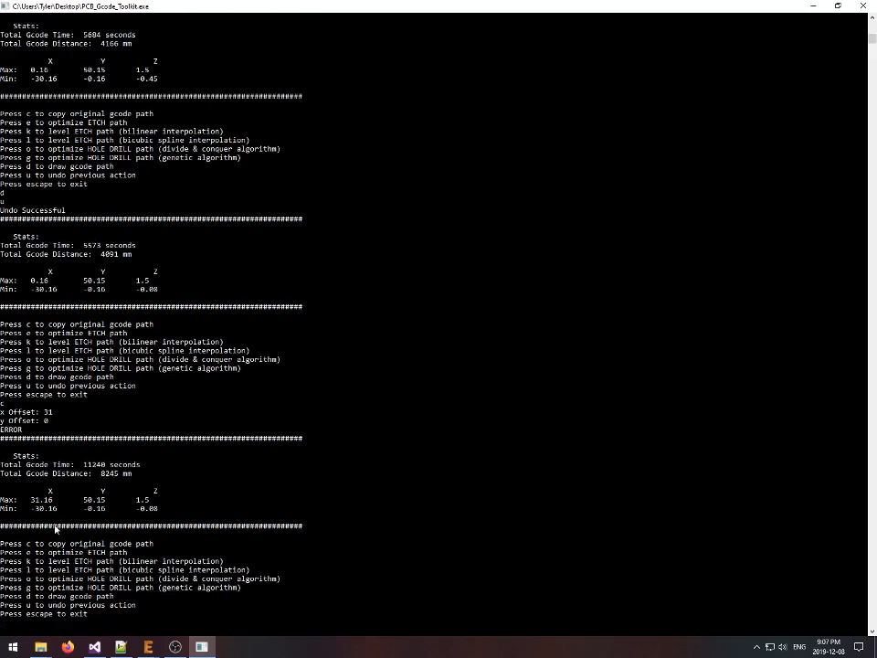
key("Return")
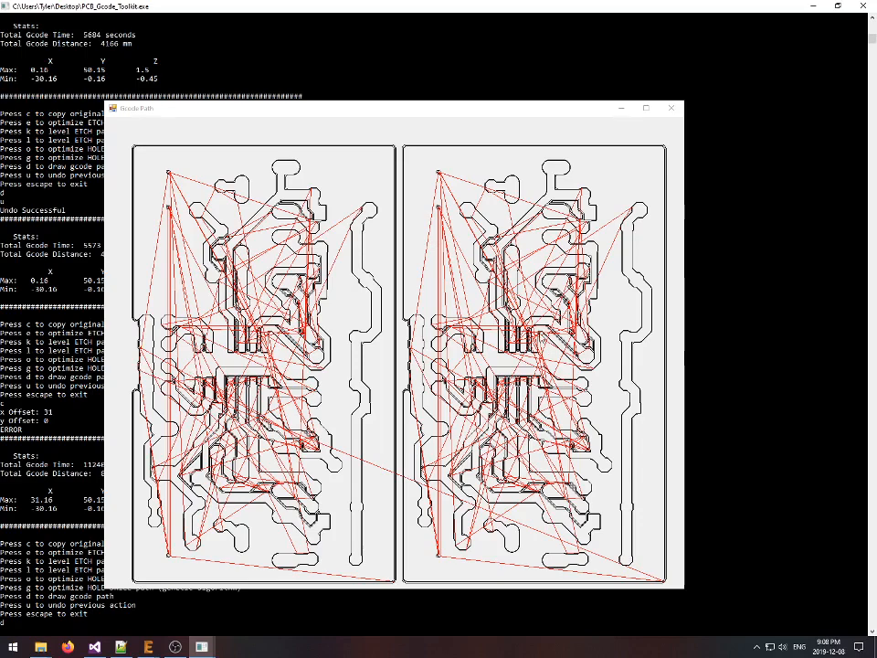
left_click(672, 107)
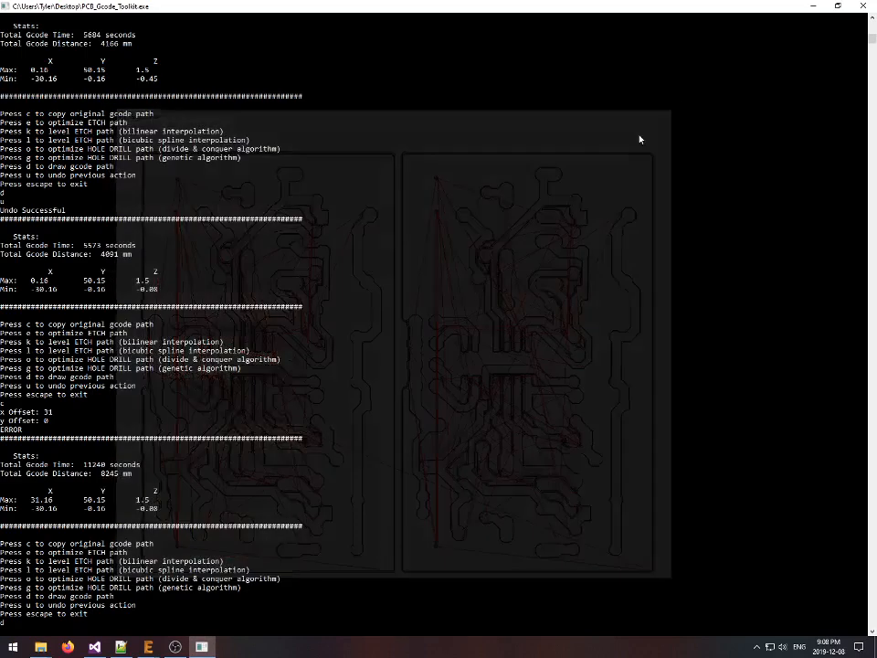
- Level the duplicated etch path with bicubic spline interpolation, and draw the G-code path to inspect it
left_click(445, 393)
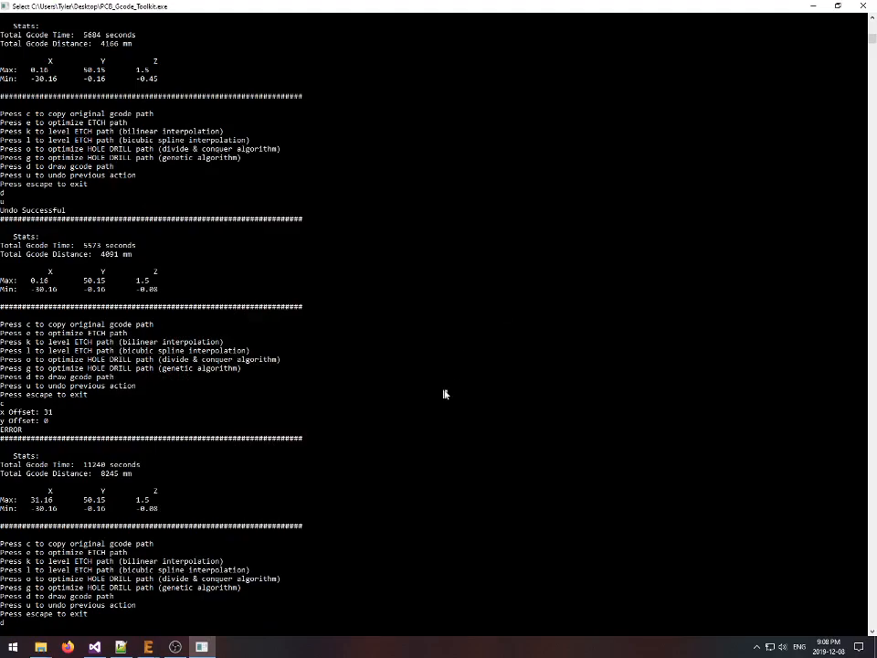
key("l")
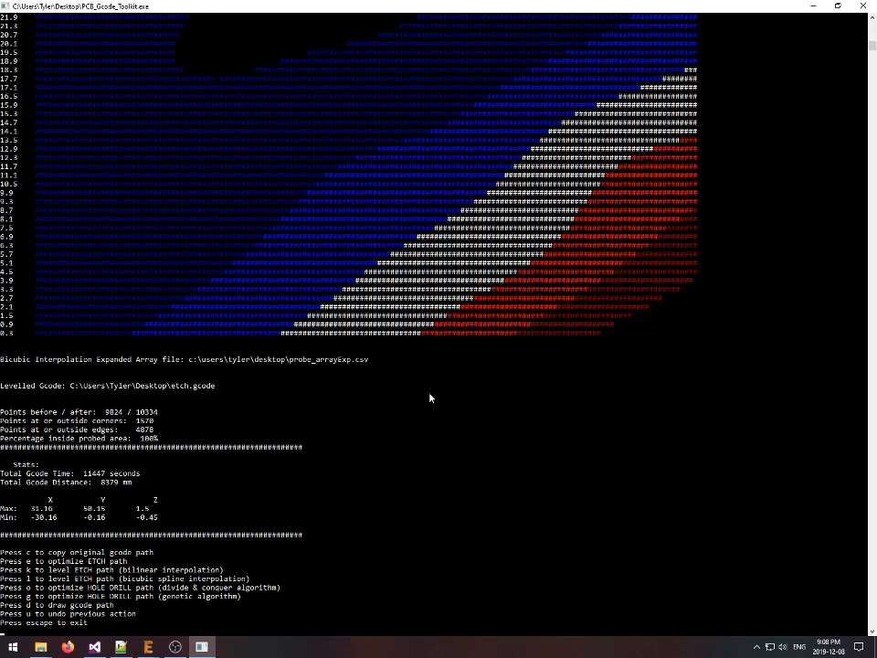
key("d")
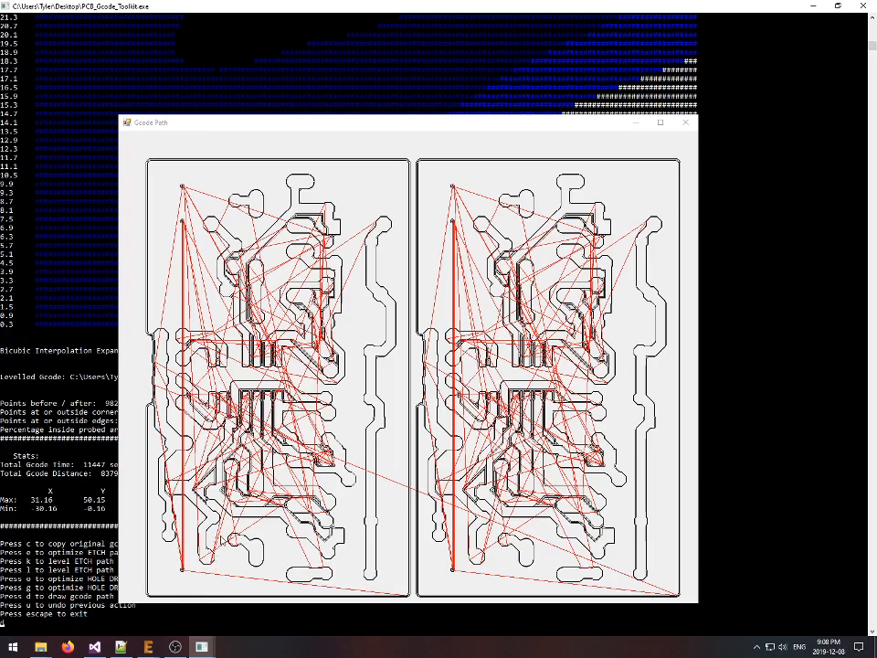
left_click(685, 121)
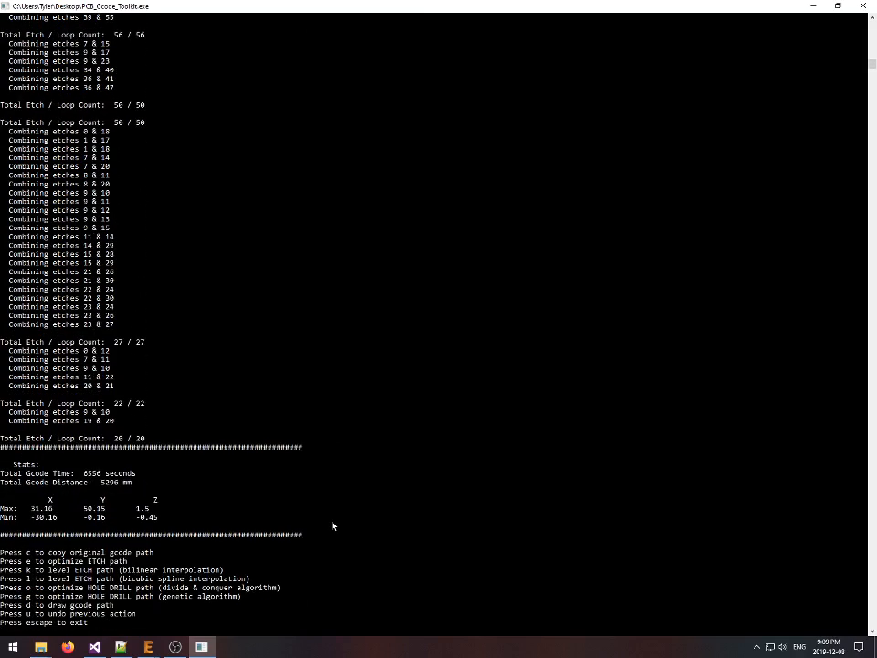
- Review the etch-combining log and compare the total G-code time and distance before and after the etch path optimization
scroll(227, 514, "up", 20)
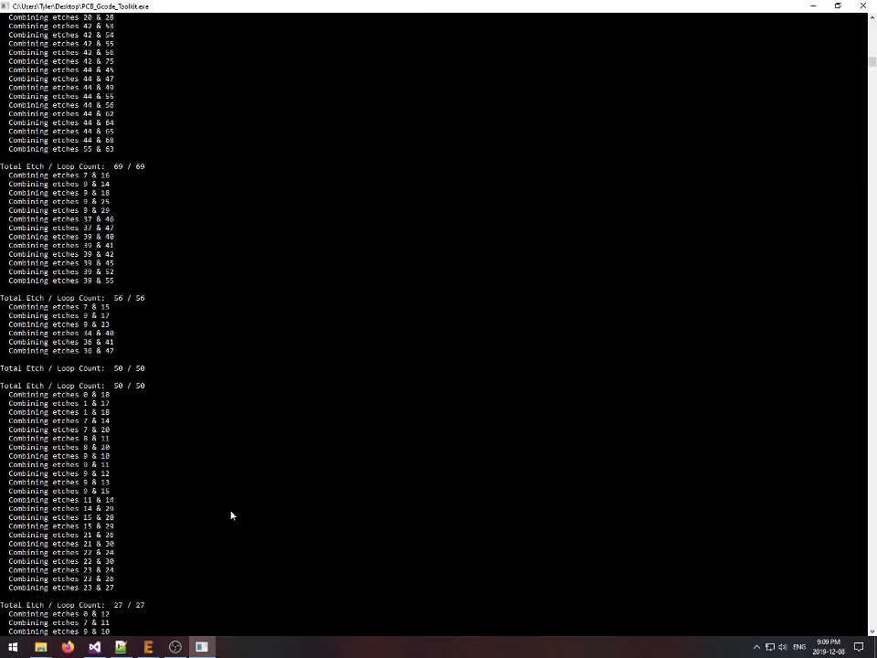
scroll(231, 515, "up", 20)
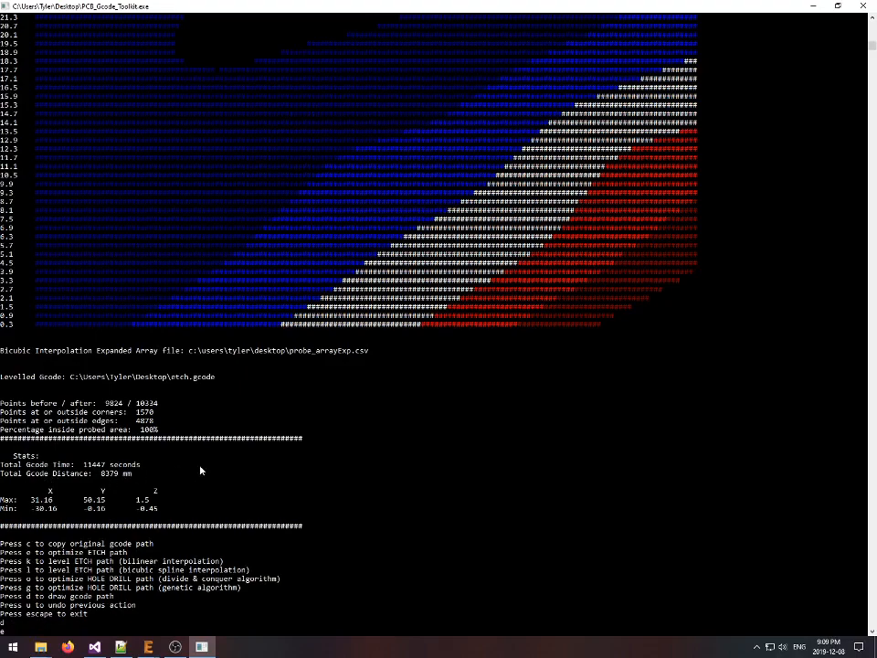
scroll(201, 484, "down", 20)
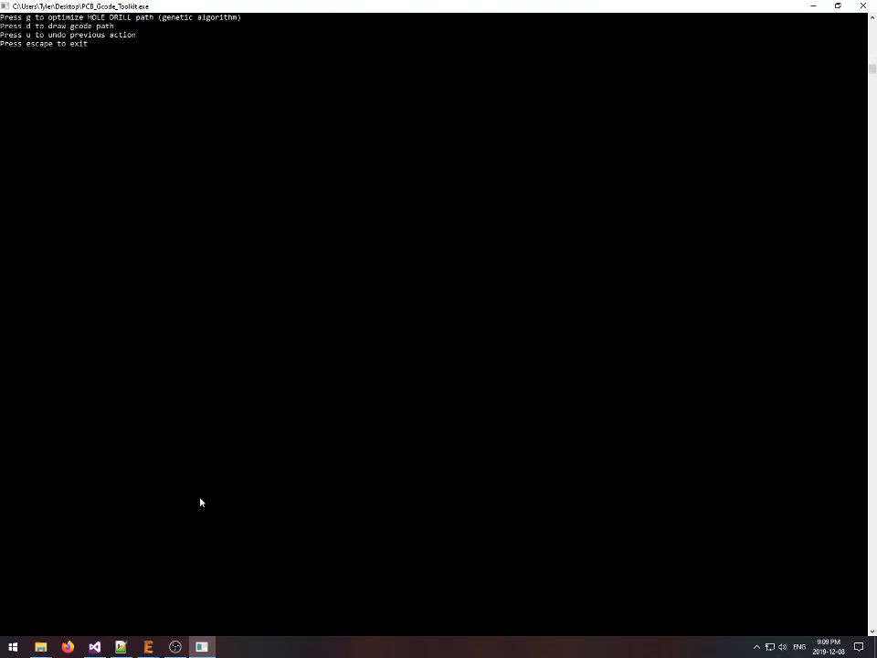
scroll(201, 502, "up", 10)
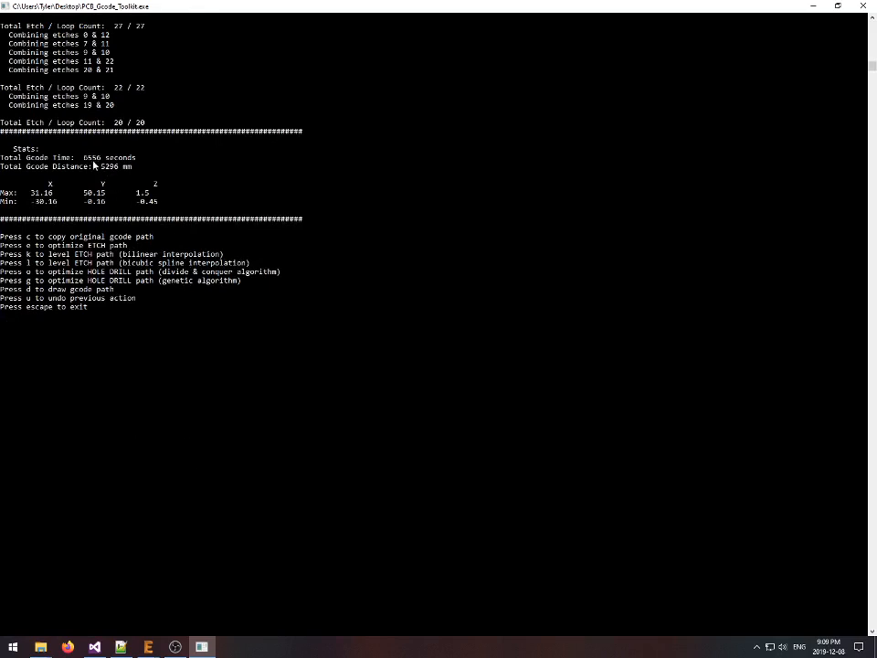
scroll(137, 178, "up", 1)
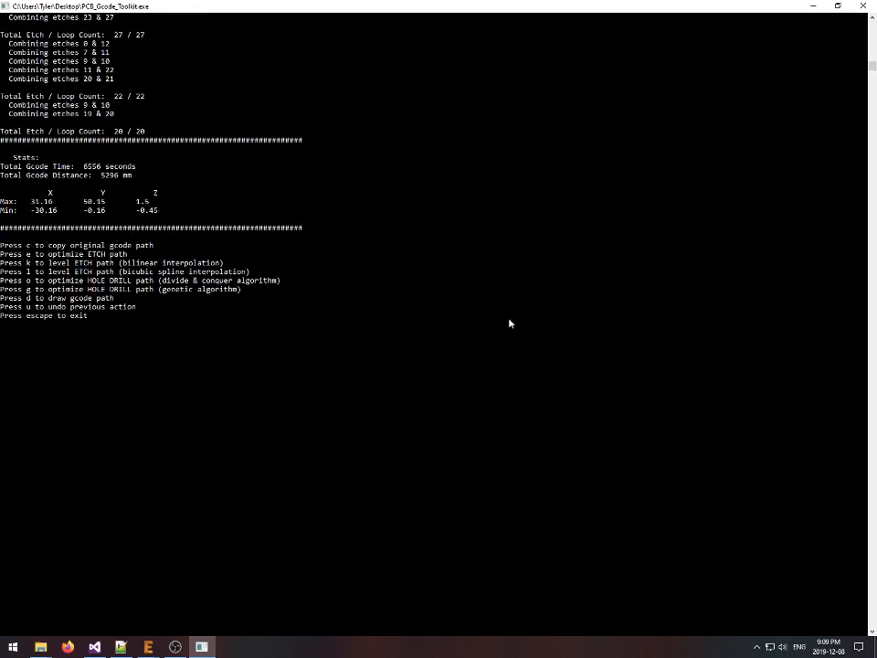
- Draw the optimized G-code path to inspect the travel moves on both boards, and close the drawing
key("d")
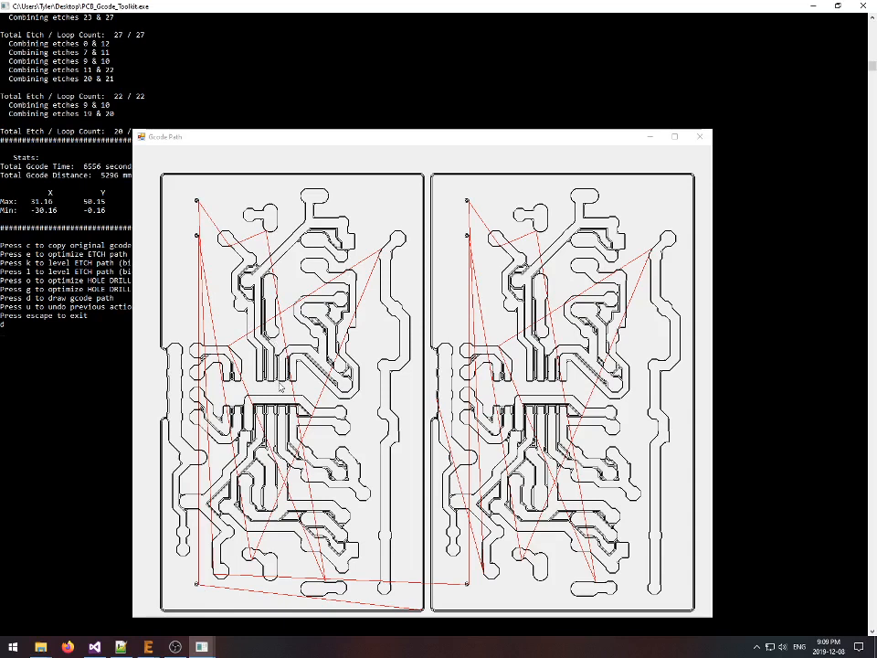
left_click(699, 136)
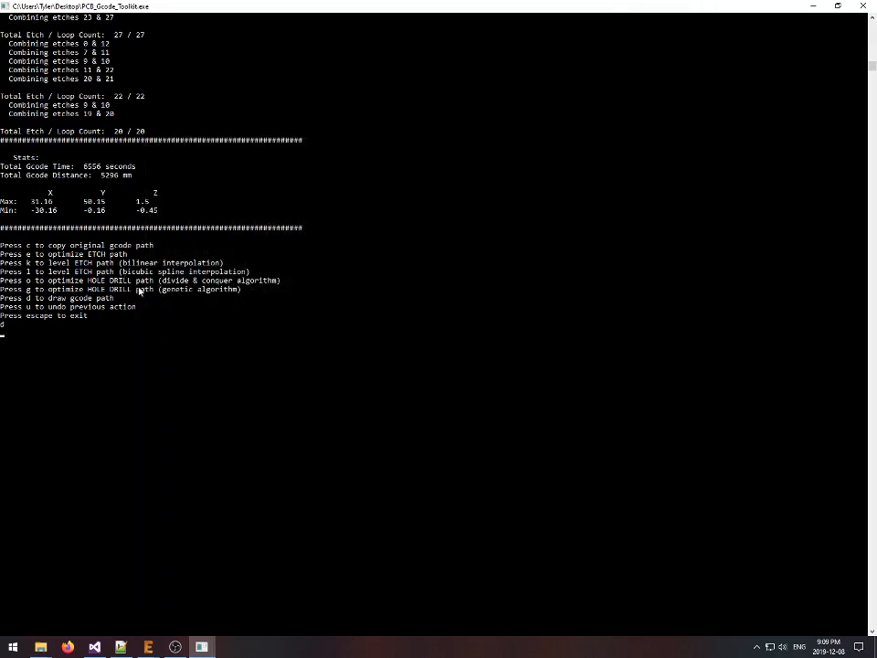
scroll(140, 290, "up", 1)
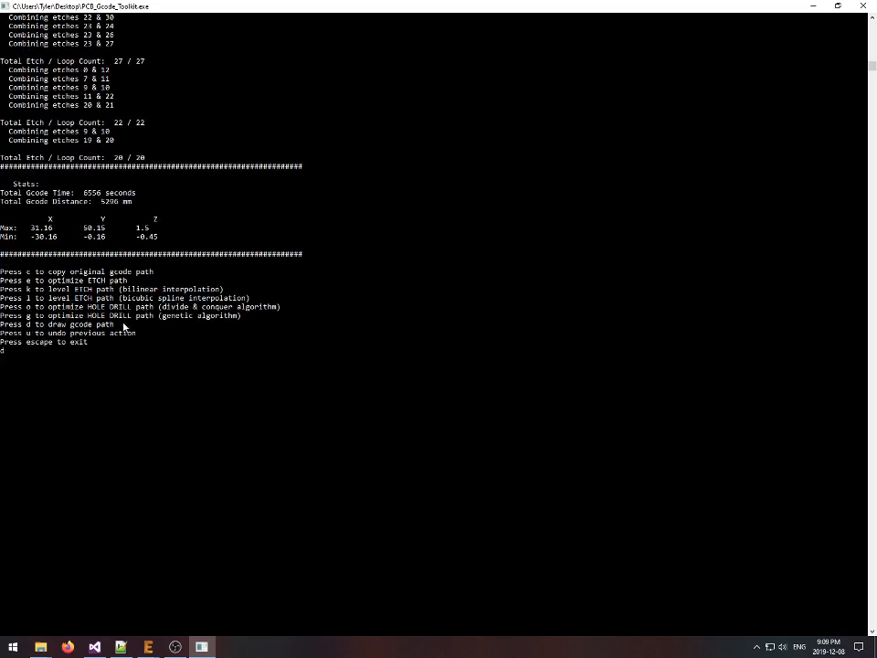